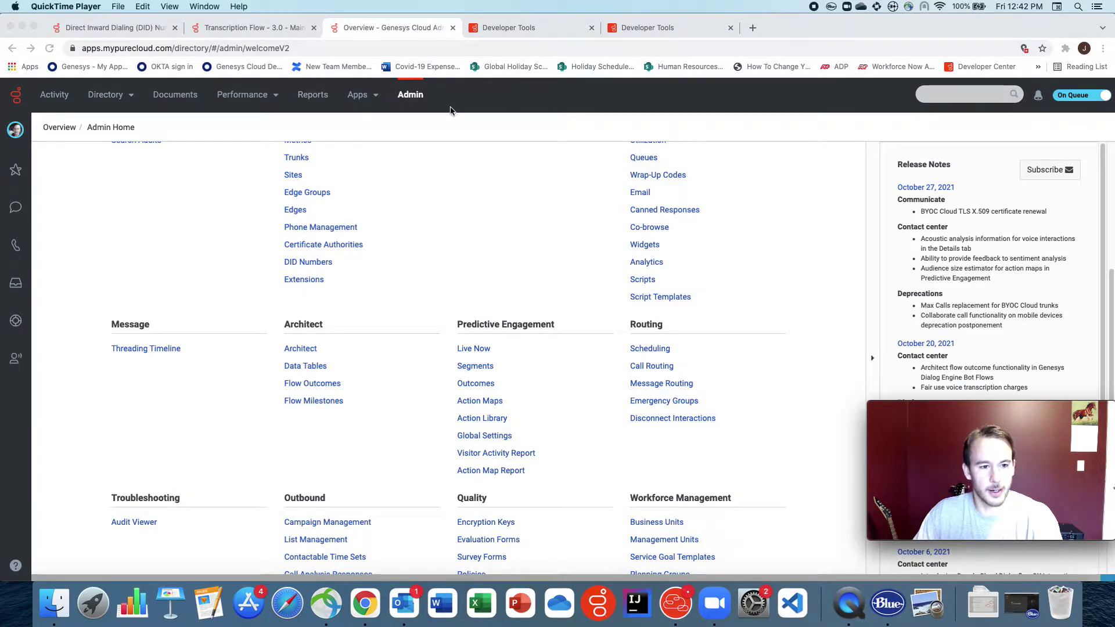
Step: Look over Architect's inbound call flows and the Transcription Flow, then go to Call Routing
{"action": "left_click", "coordinate": [320, 356]}
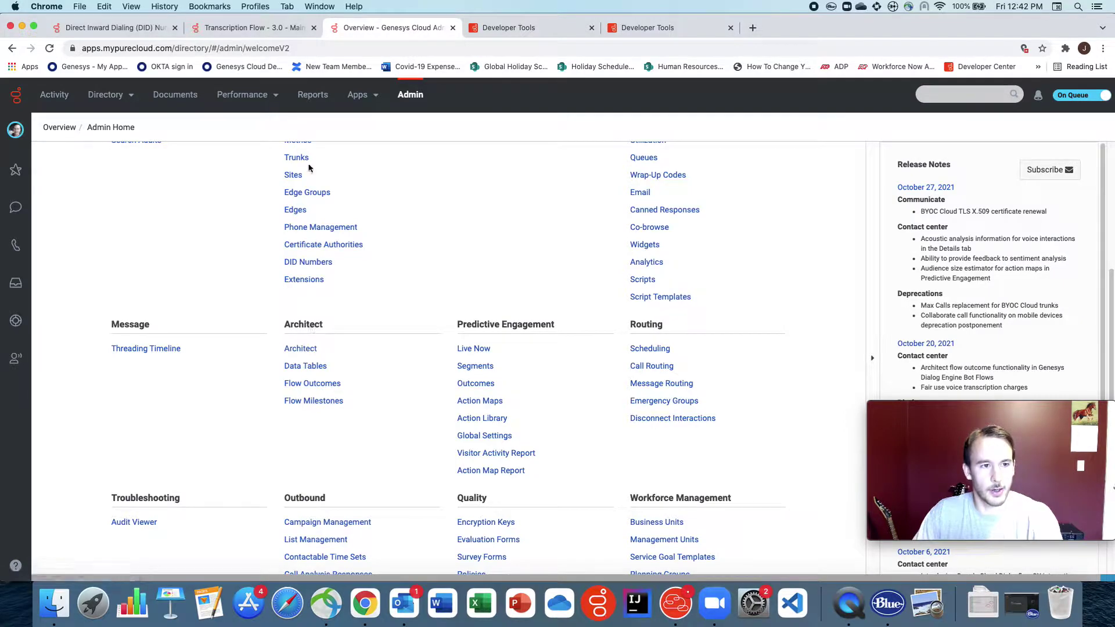
{"action": "left_click", "coordinate": [301, 353]}
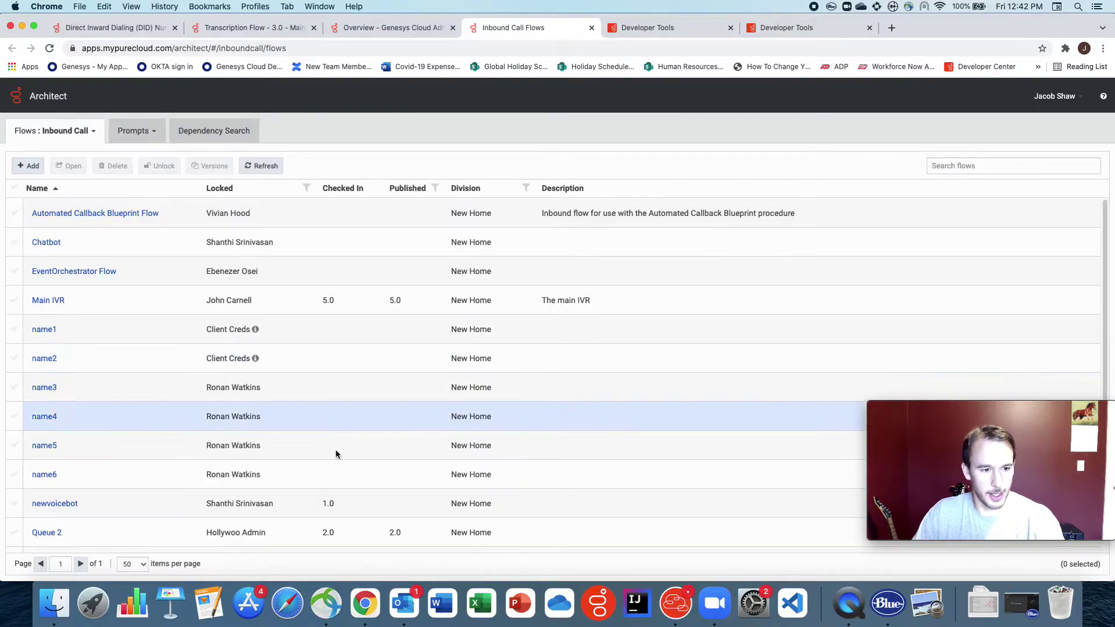
{"action": "scroll", "coordinate": [302, 494], "scroll_direction": "down", "scroll_amount": 5}
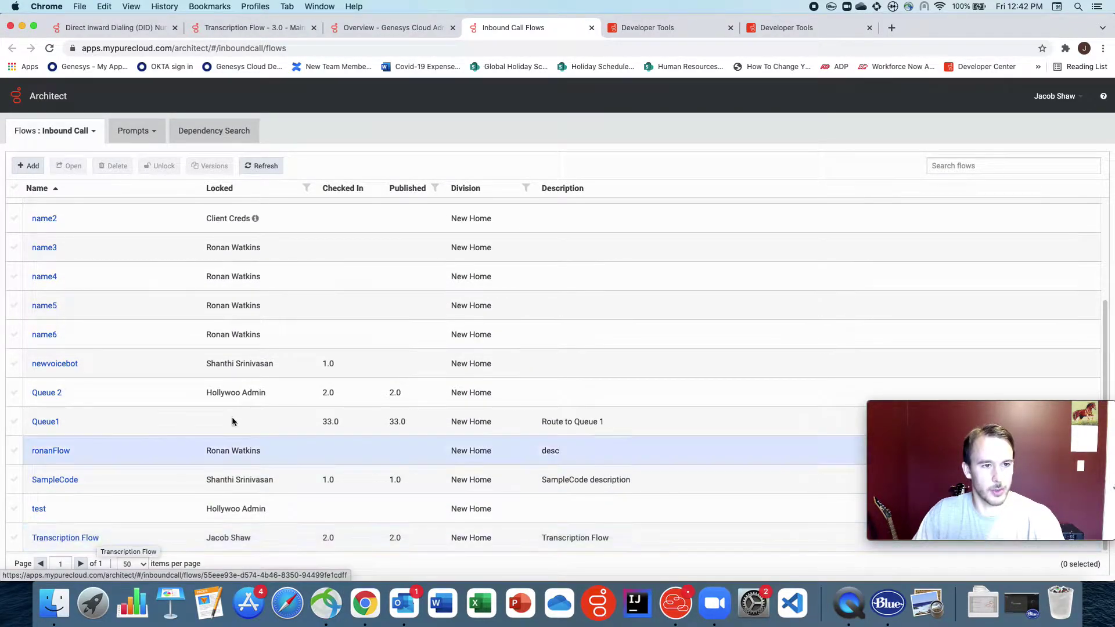
{"action": "left_click", "coordinate": [284, 34]}
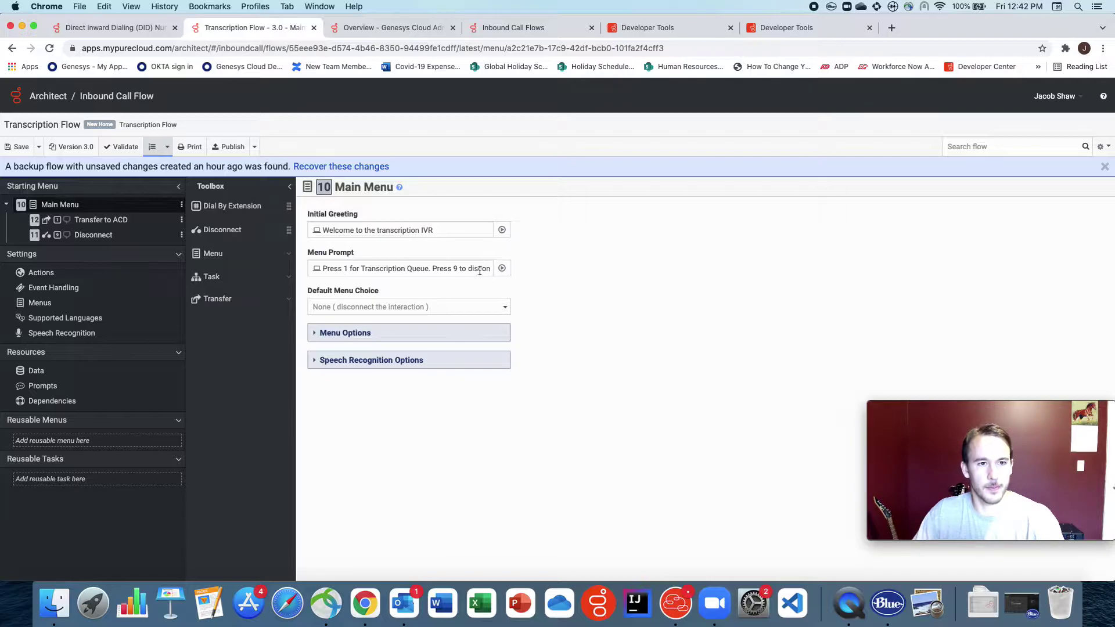
{"action": "left_click", "coordinate": [388, 29]}
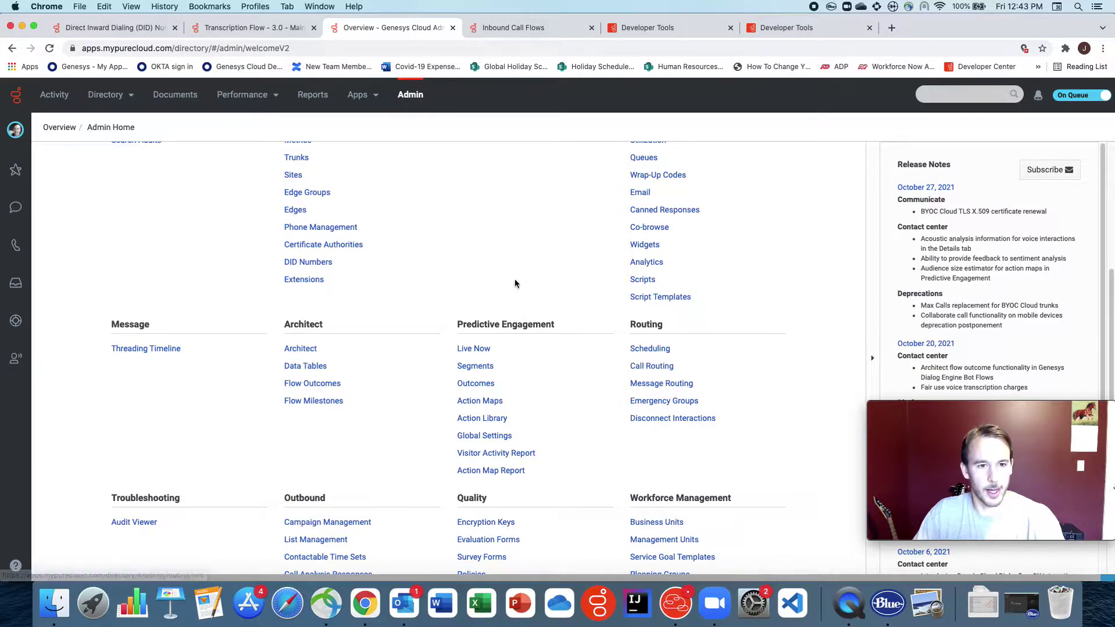
{"action": "left_click", "coordinate": [660, 366]}
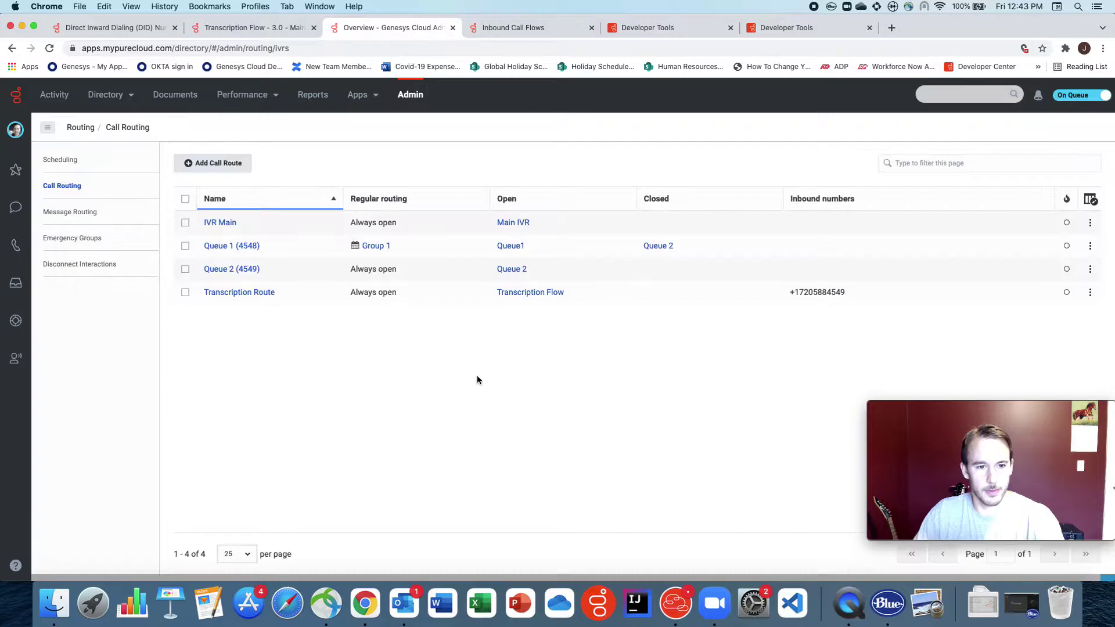
Step: Check that Transcription Route sends all calls to Transcription Flow, then return to Admin Home
{"action": "left_click", "coordinate": [227, 293]}
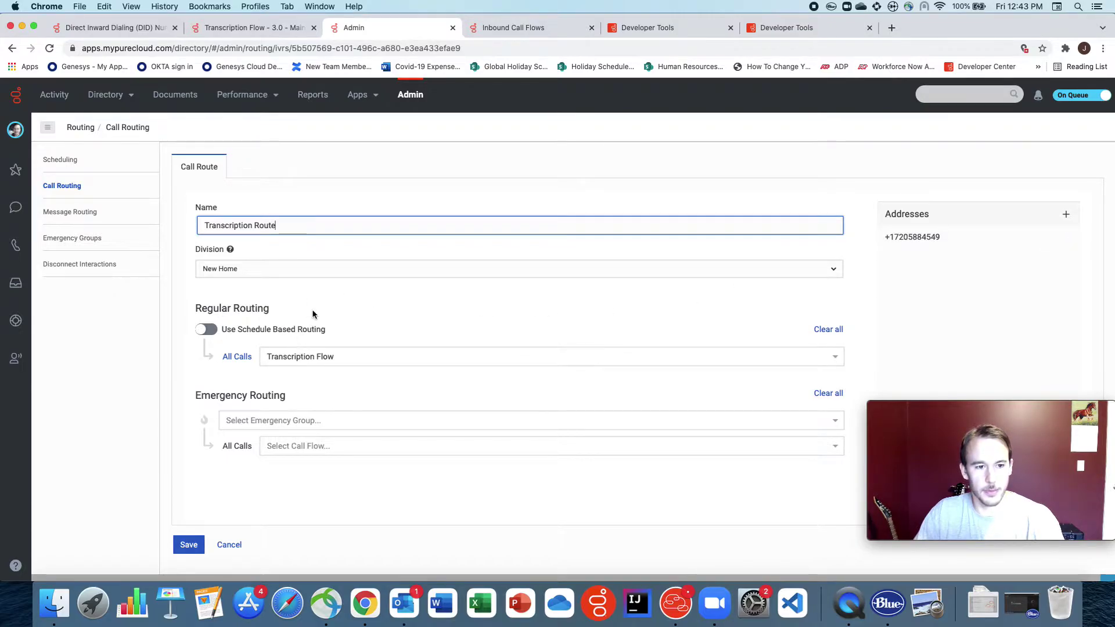
{"action": "left_click", "coordinate": [405, 99]}
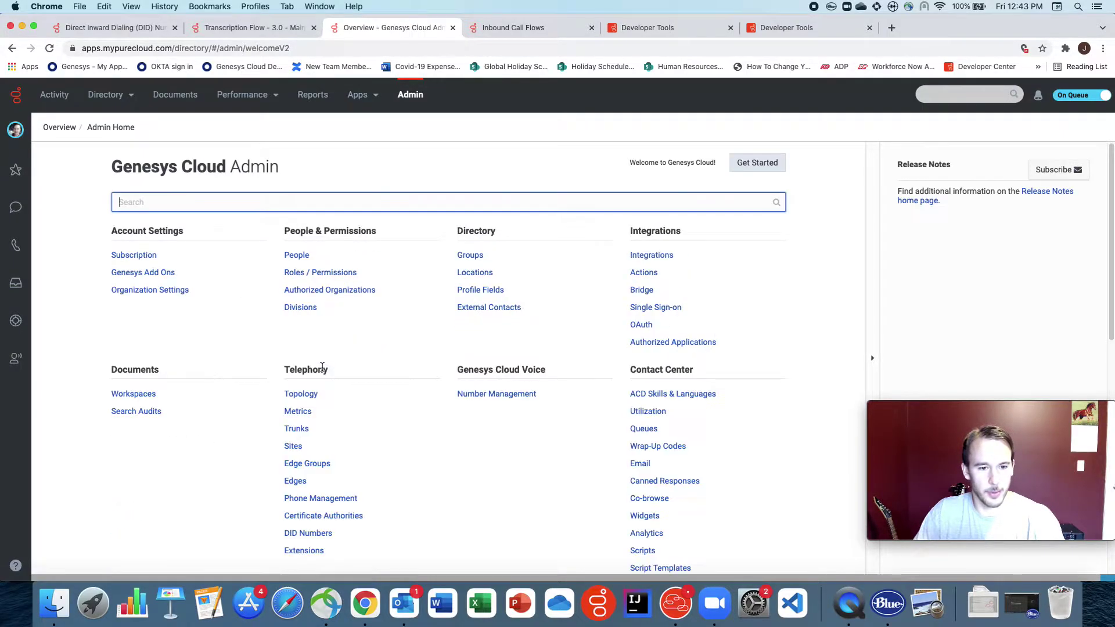
{"action": "scroll", "coordinate": [417, 381], "scroll_direction": "down", "scroll_amount": 2}
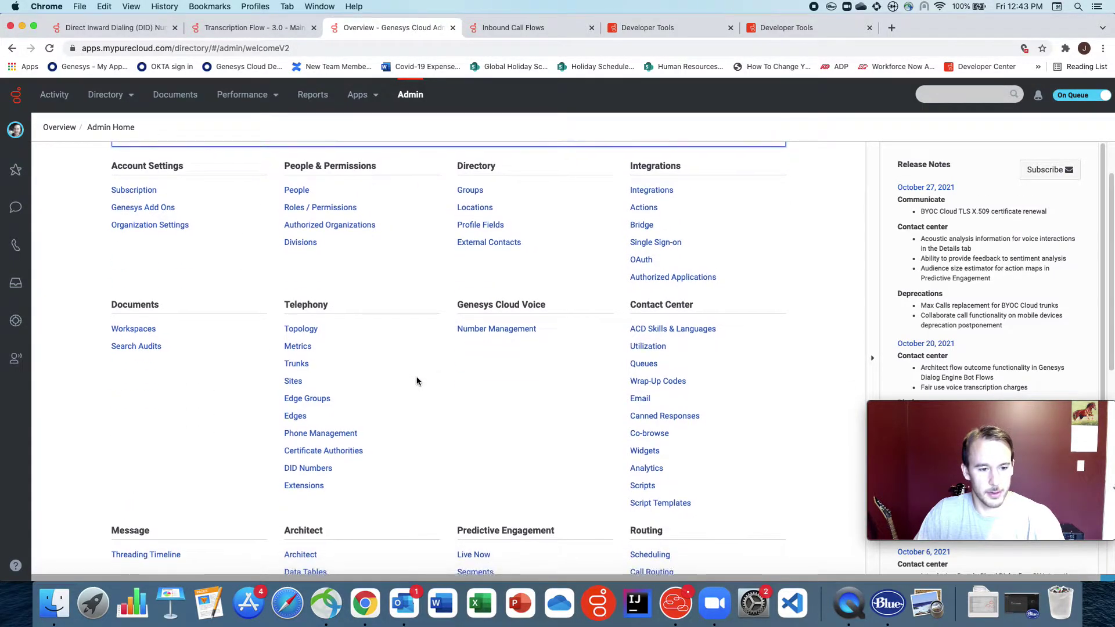
{"action": "scroll", "coordinate": [417, 381], "scroll_direction": "down", "scroll_amount": 3}
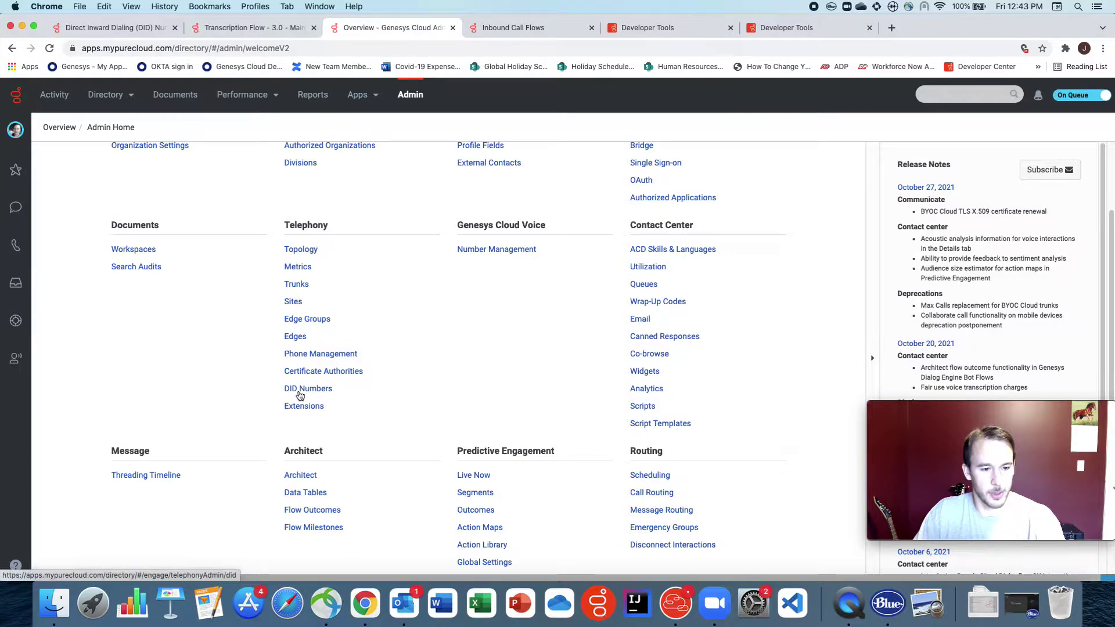
{"action": "left_click", "coordinate": [124, 28]}
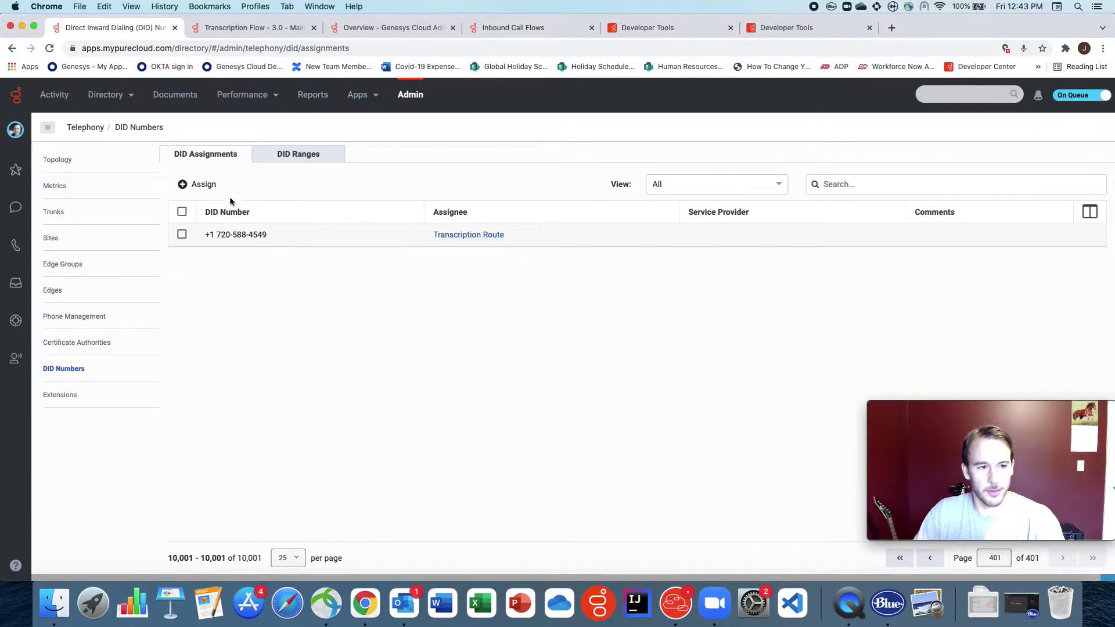
Step: Begin a Call Flow assignment to Transcription Route, abandon it unsaved, and return to Admin Home
{"action": "left_click", "coordinate": [212, 192]}
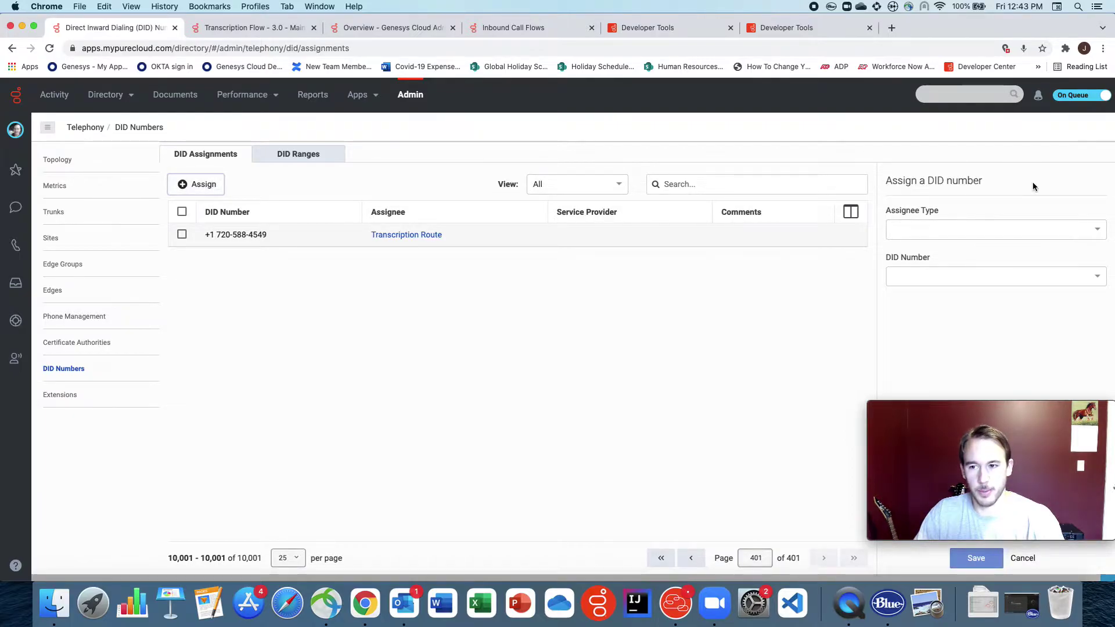
{"action": "left_click", "coordinate": [1049, 229]}
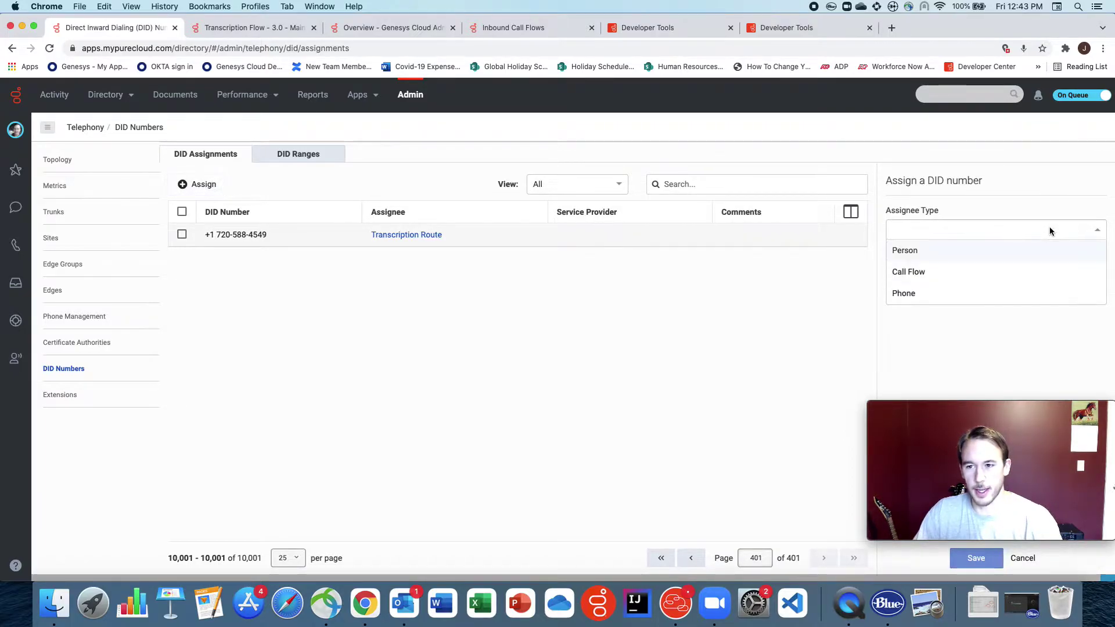
{"action": "left_click", "coordinate": [1048, 272]}
{"action": "left_click", "coordinate": [1046, 273]}
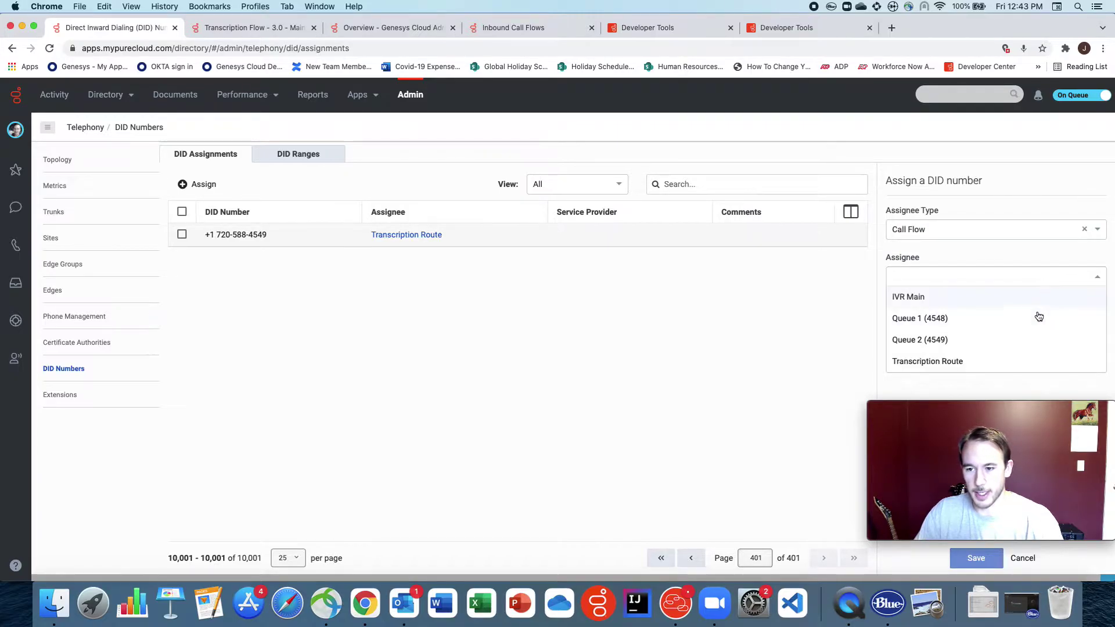
{"action": "left_click", "coordinate": [1031, 370]}
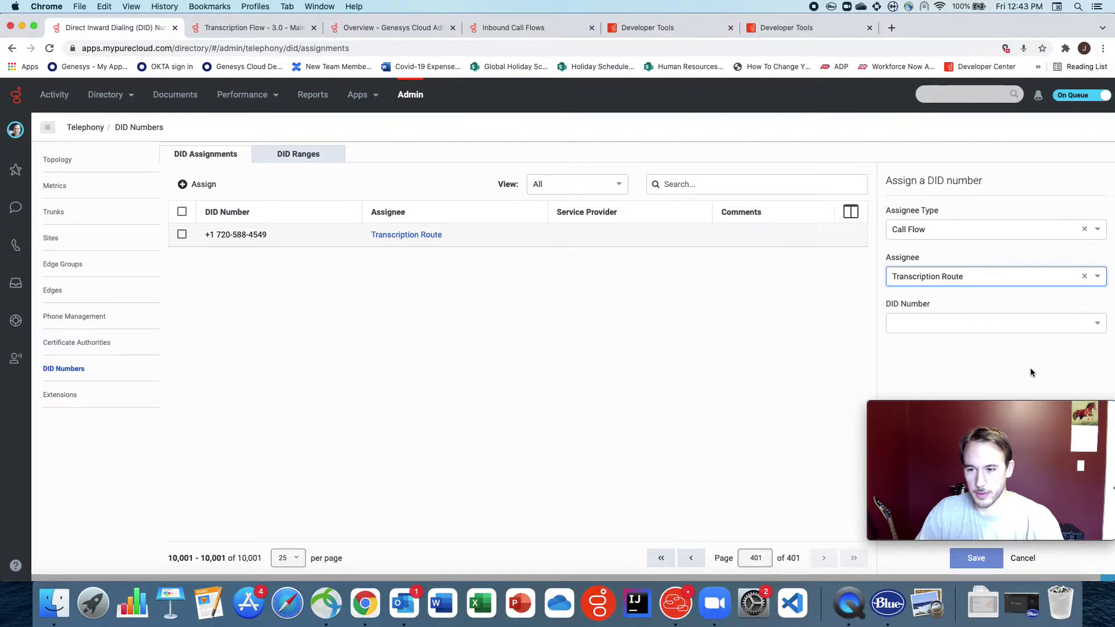
{"action": "left_click", "coordinate": [952, 333]}
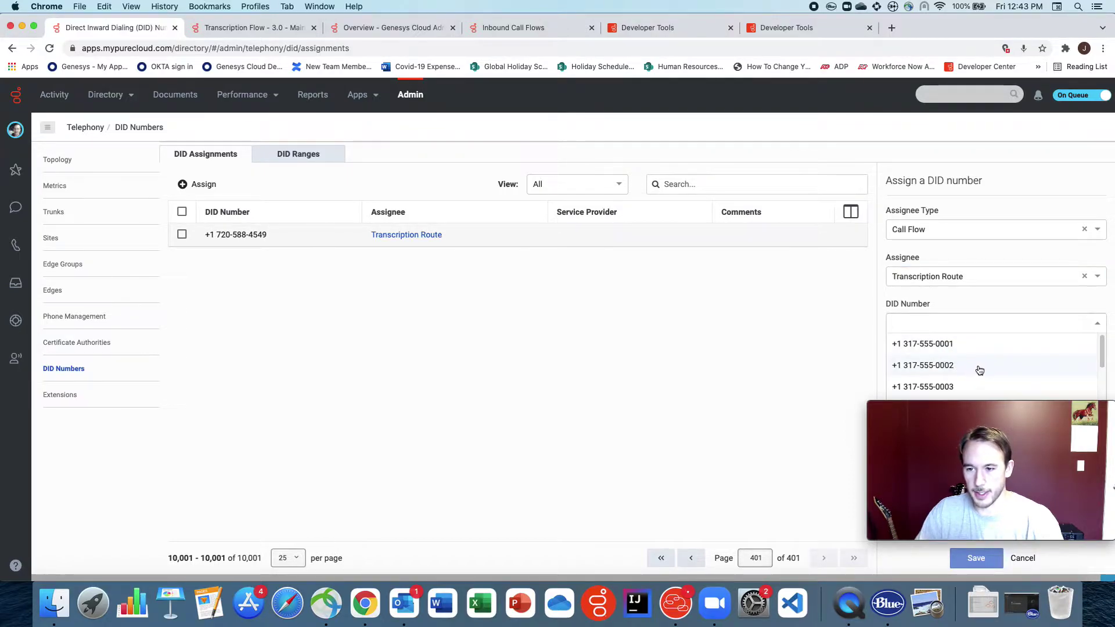
{"action": "left_click", "coordinate": [688, 322]}
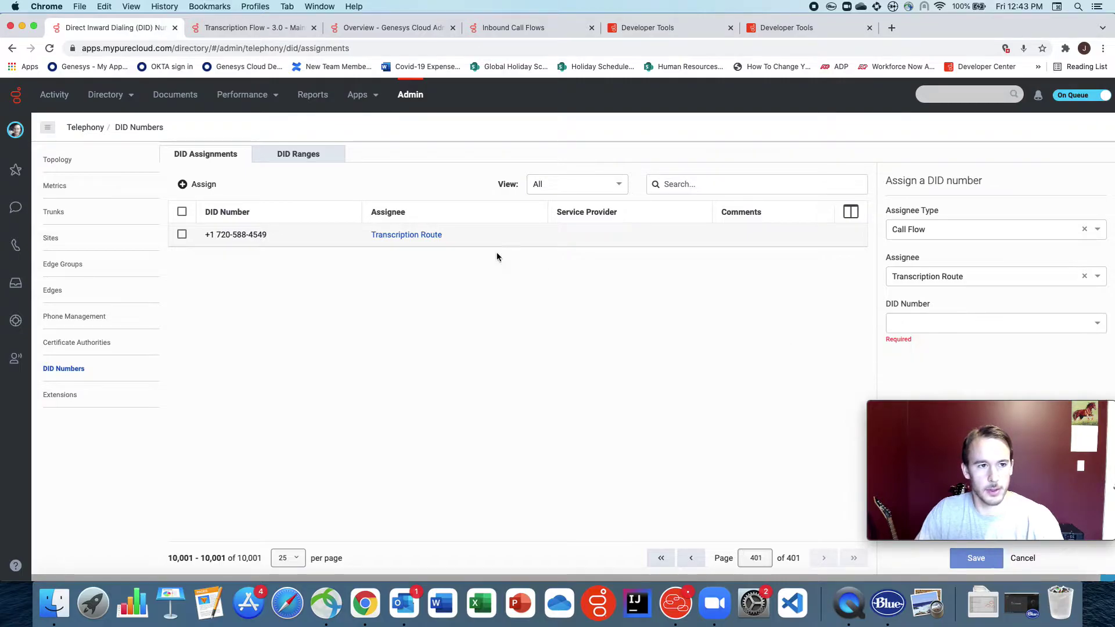
{"action": "left_click", "coordinate": [392, 27]}
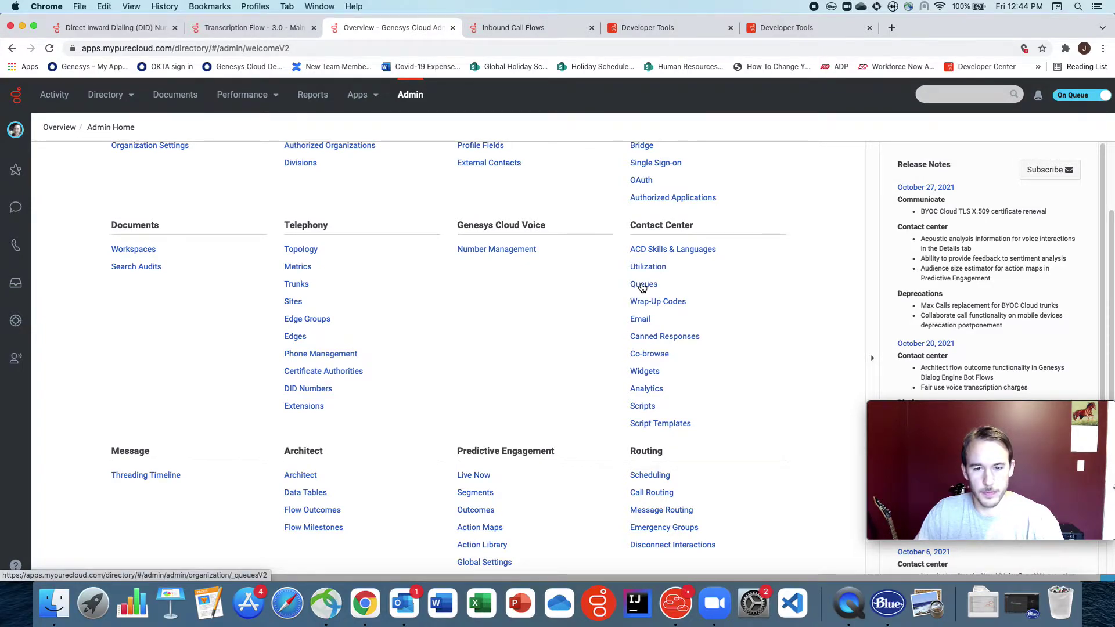
Step: View the Voice settings of Transcription Queue on page 2 of Queues, with transcription on
{"action": "left_click", "coordinate": [642, 285]}
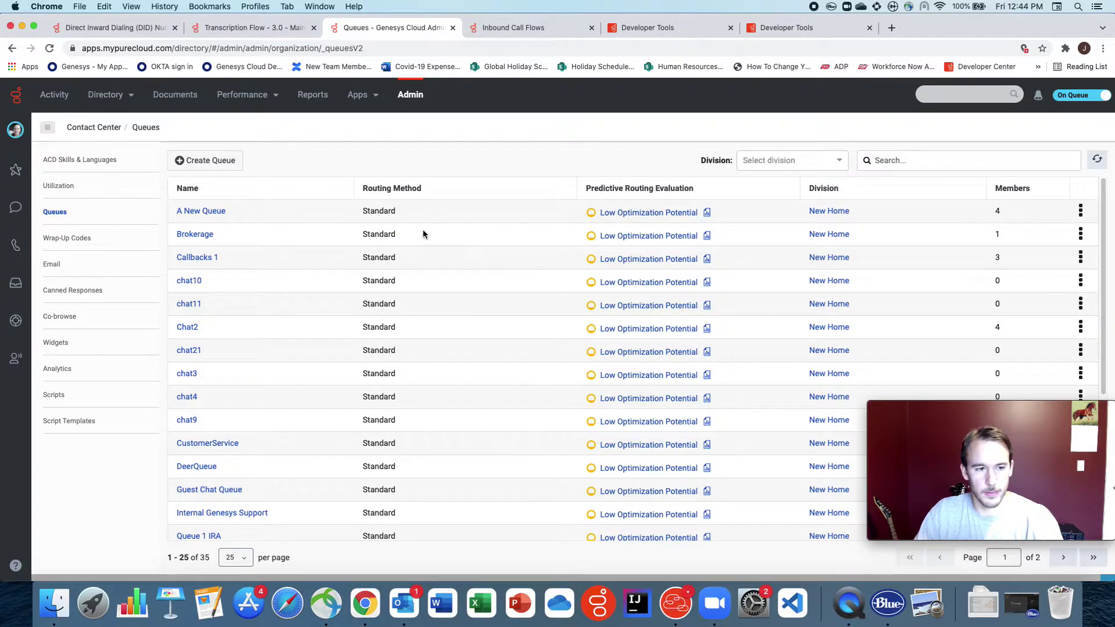
{"action": "left_click", "coordinate": [1067, 557]}
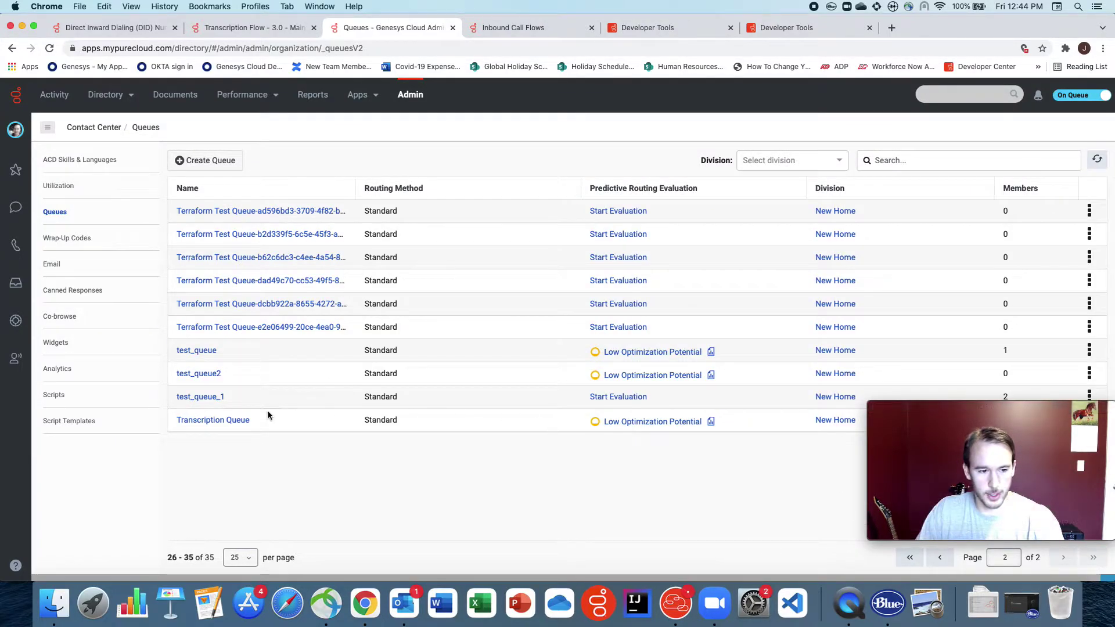
{"action": "left_click", "coordinate": [229, 424]}
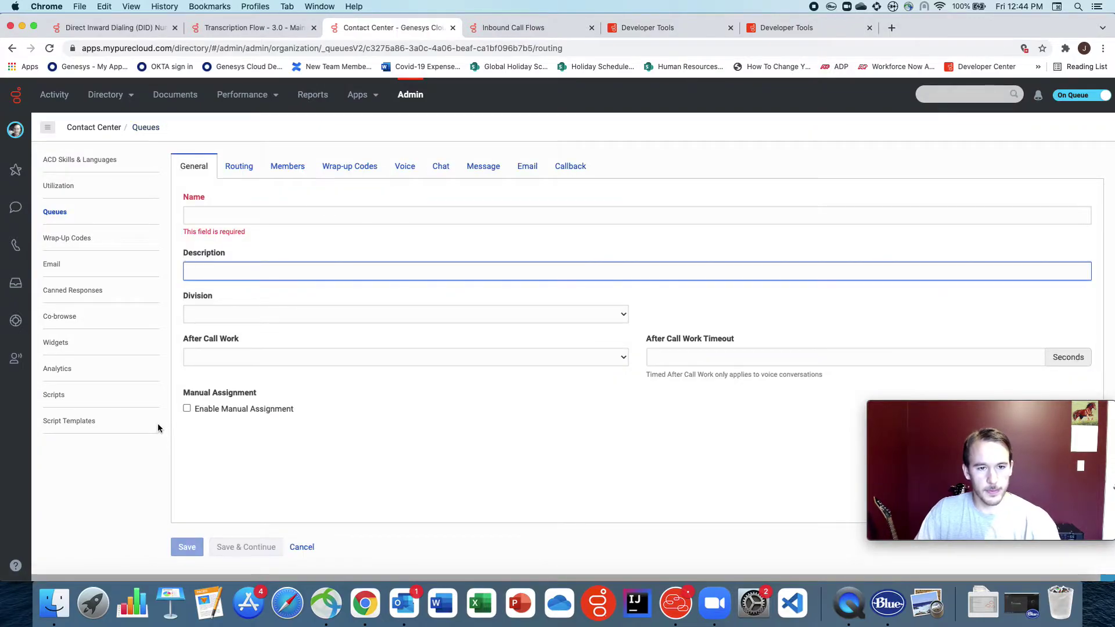
{"action": "left_click", "coordinate": [400, 168]}
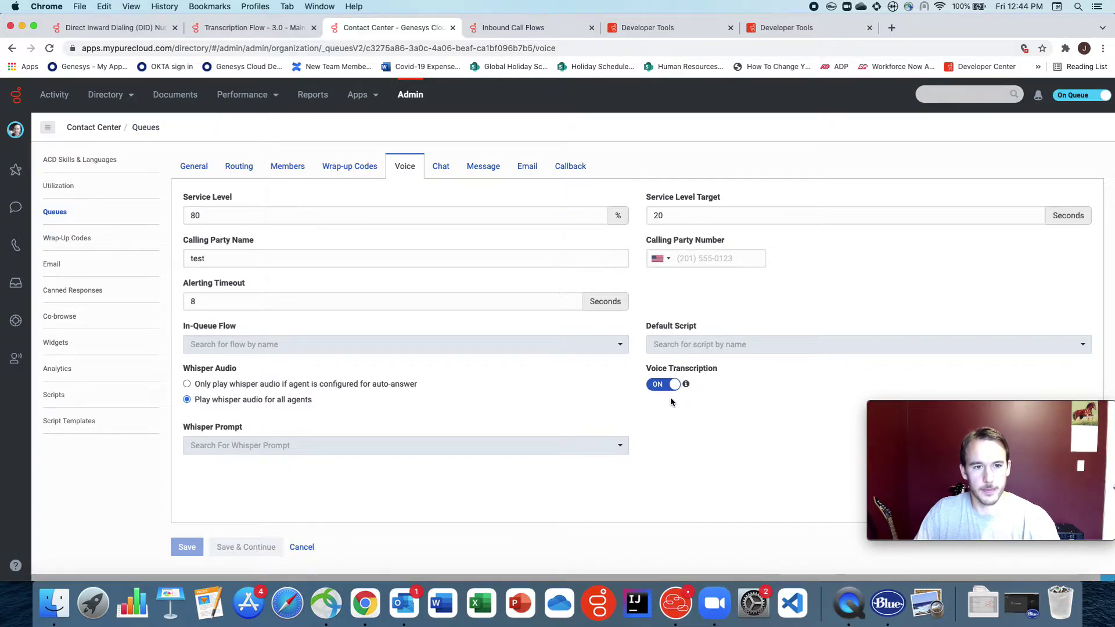
{"action": "left_click", "coordinate": [407, 95]}
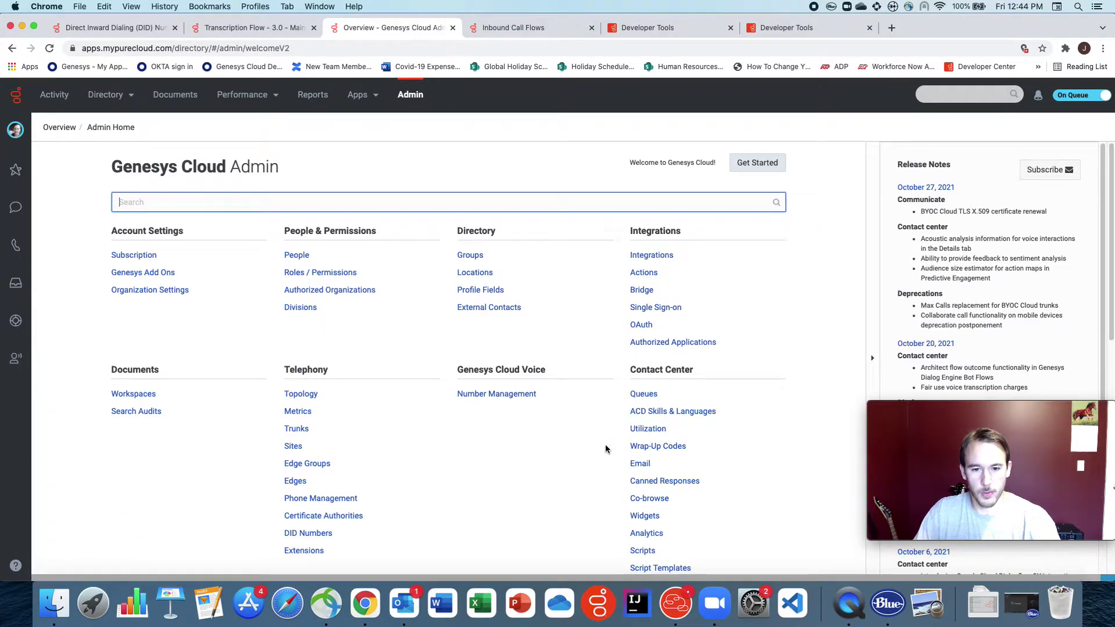
Step: Check under Quality that Speech and Text Analytics enables transcription per queue or flow
{"action": "scroll", "coordinate": [600, 442], "scroll_direction": "down", "scroll_amount": 3}
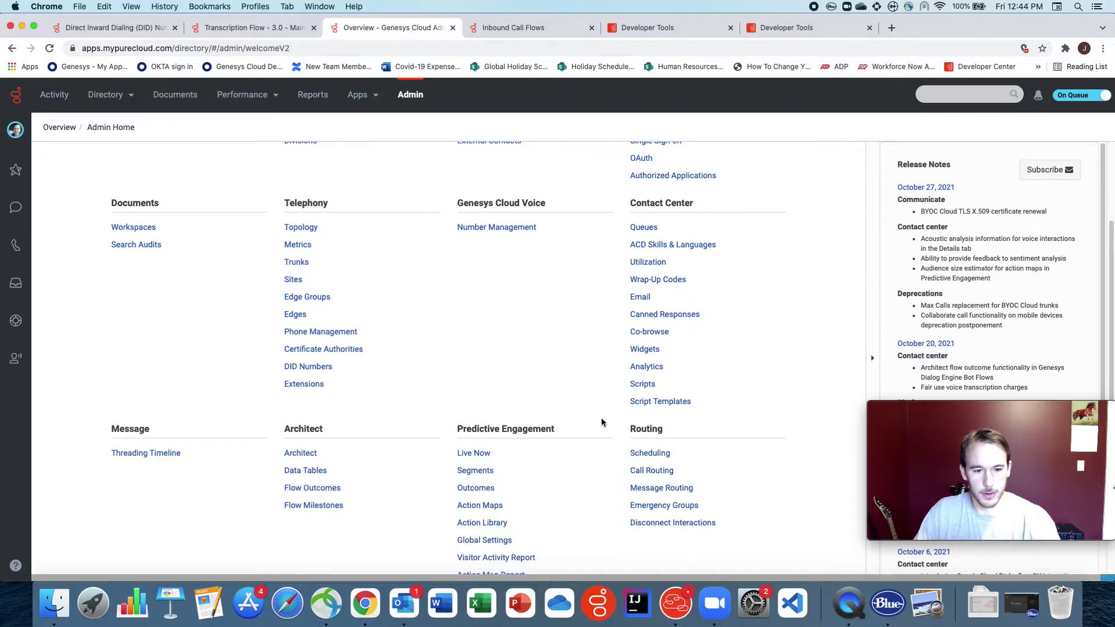
{"action": "scroll", "coordinate": [601, 419], "scroll_direction": "down", "scroll_amount": 4}
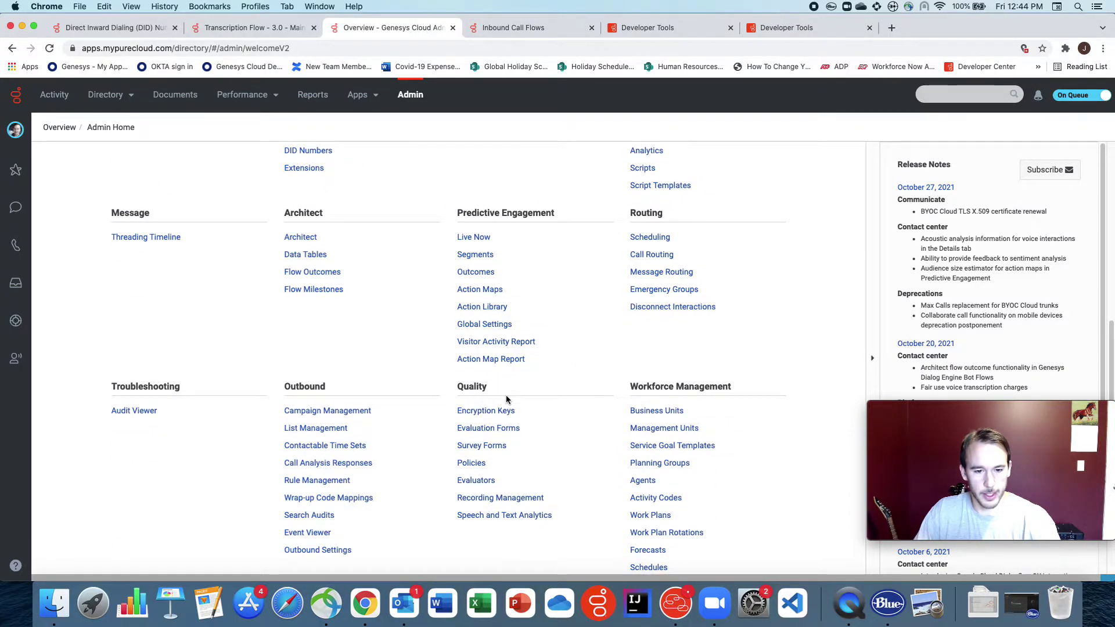
{"action": "left_click", "coordinate": [511, 518]}
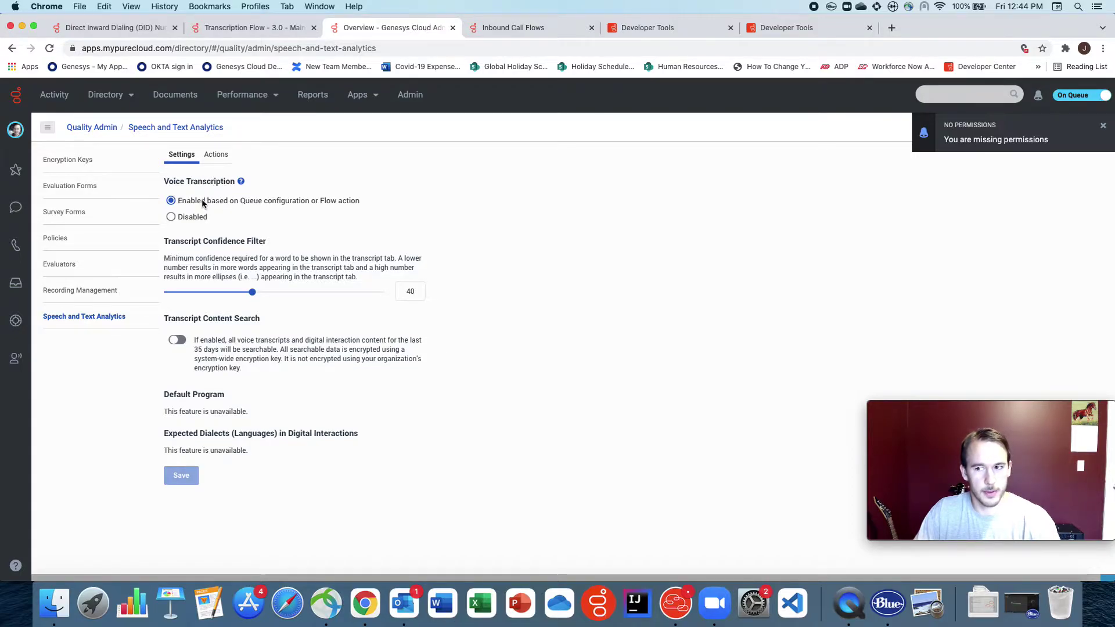
{"action": "left_click", "coordinate": [410, 95]}
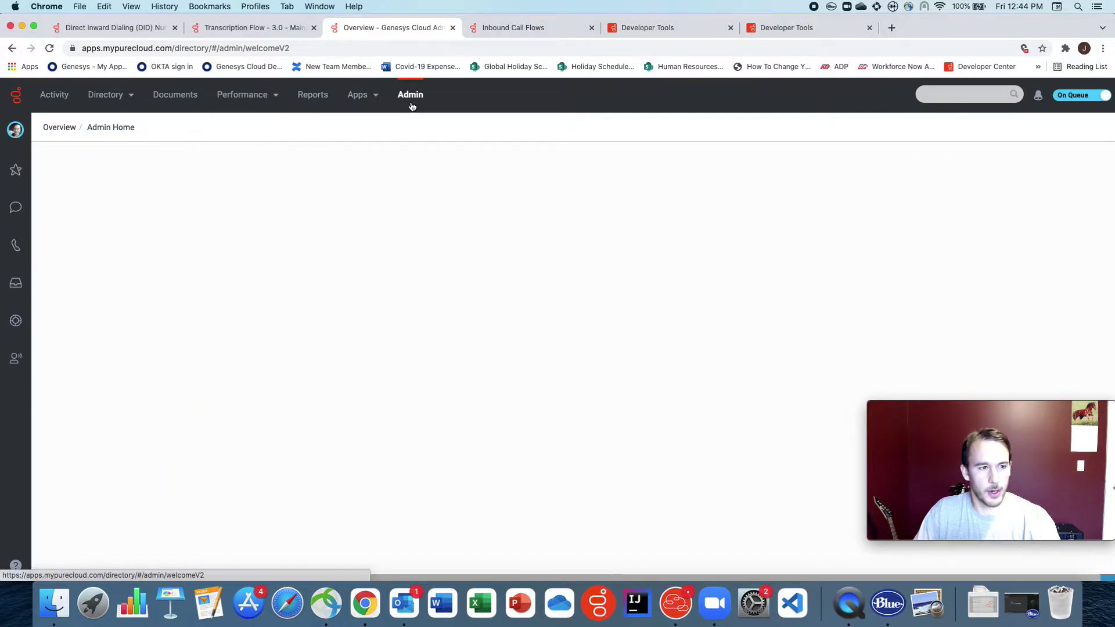
Step: Verify in Activate Queues that Transcription Queue is active for the agent
{"action": "left_click", "coordinate": [16, 129]}
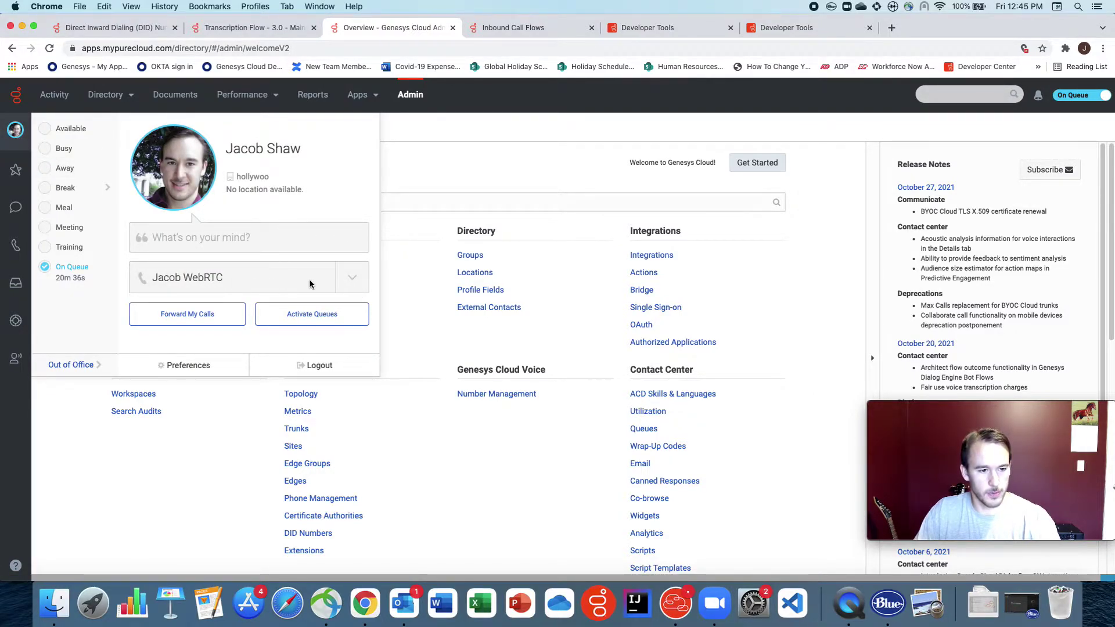
{"action": "left_click", "coordinate": [332, 315]}
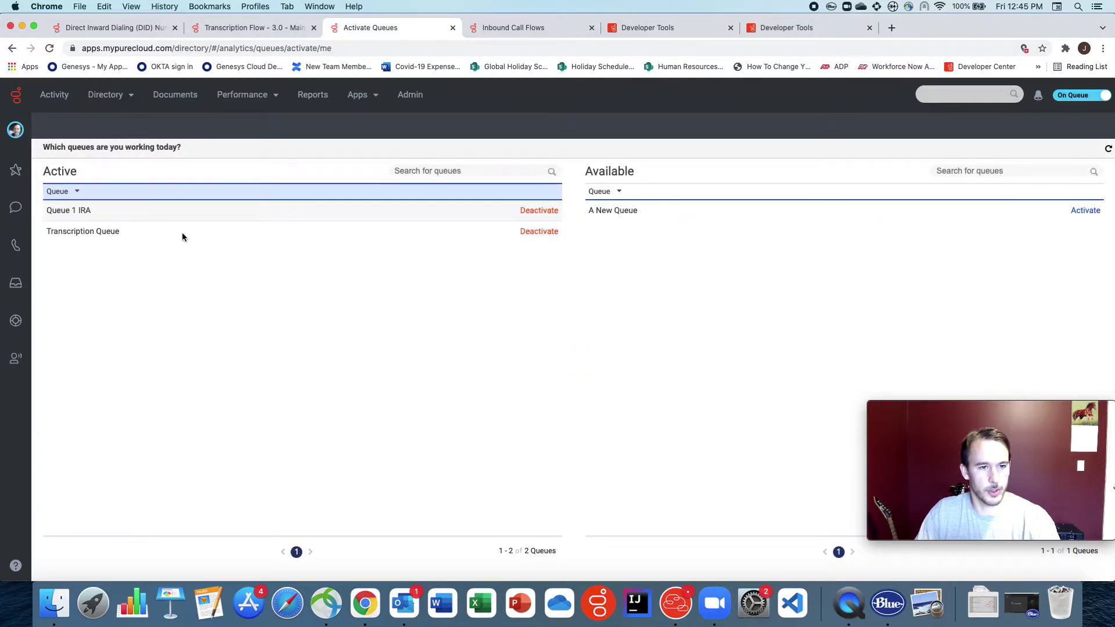
{"action": "left_click", "coordinate": [408, 96]}
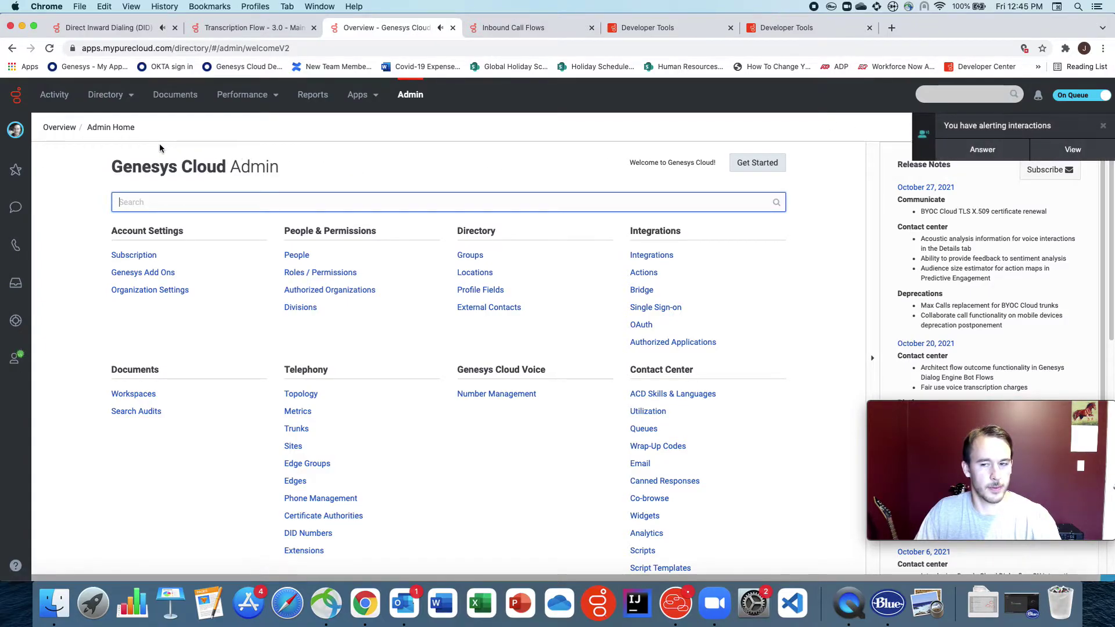
Step: Answer the alerting call and switch to the Developer Tools browser tab
{"action": "left_click", "coordinate": [982, 149]}
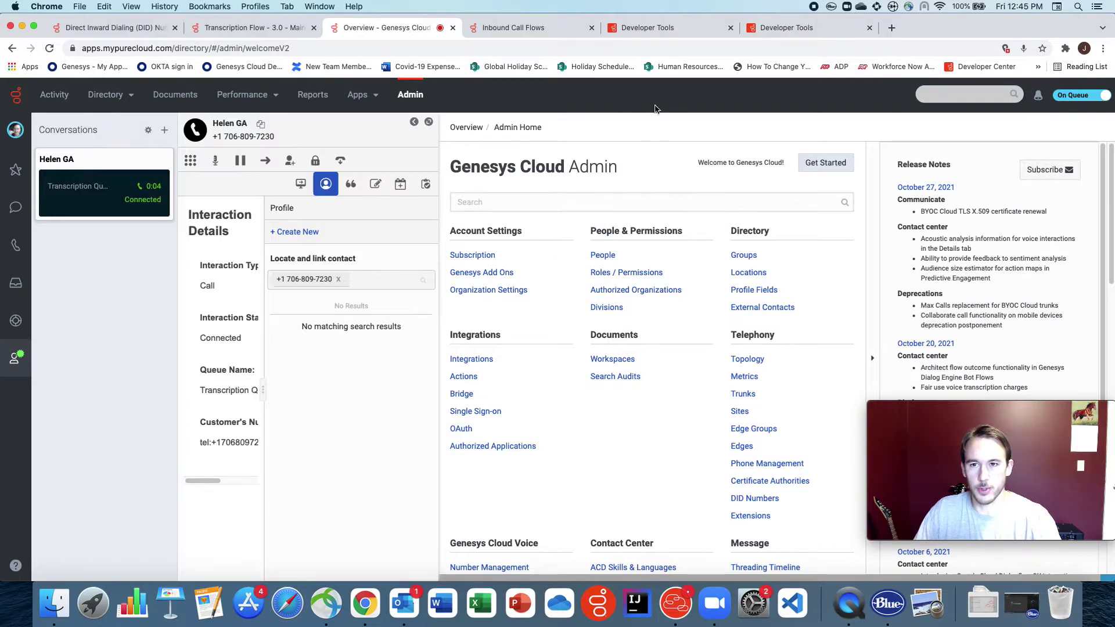
{"action": "left_click", "coordinate": [680, 31]}
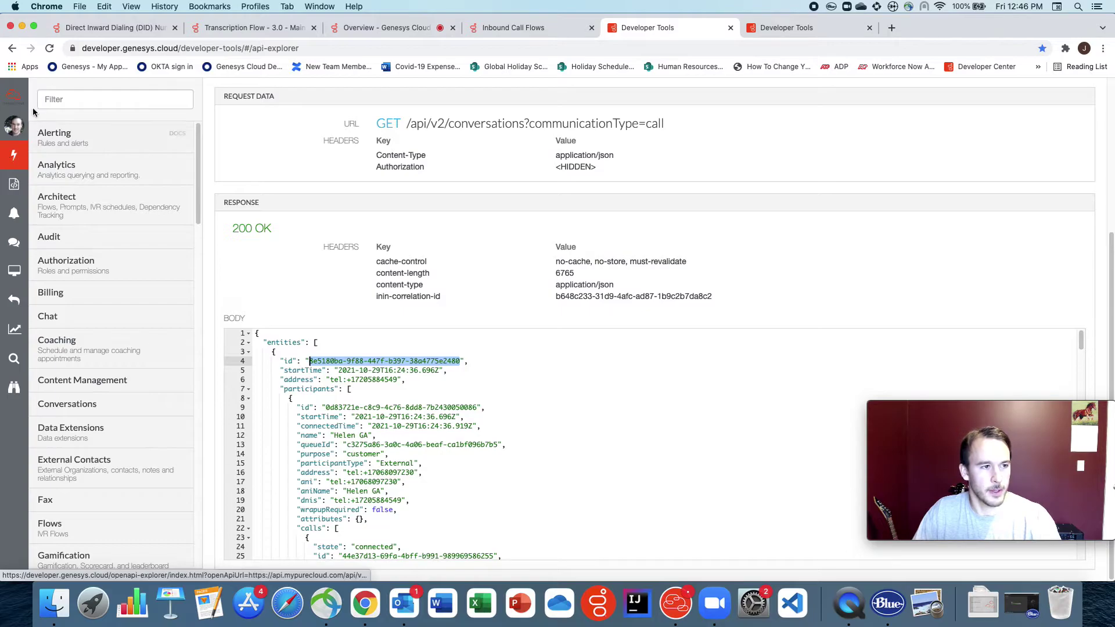
Step: Reload Developer Tools and log in through US East (mypurecloud.com) with the saved email
{"action": "left_click", "coordinate": [51, 50]}
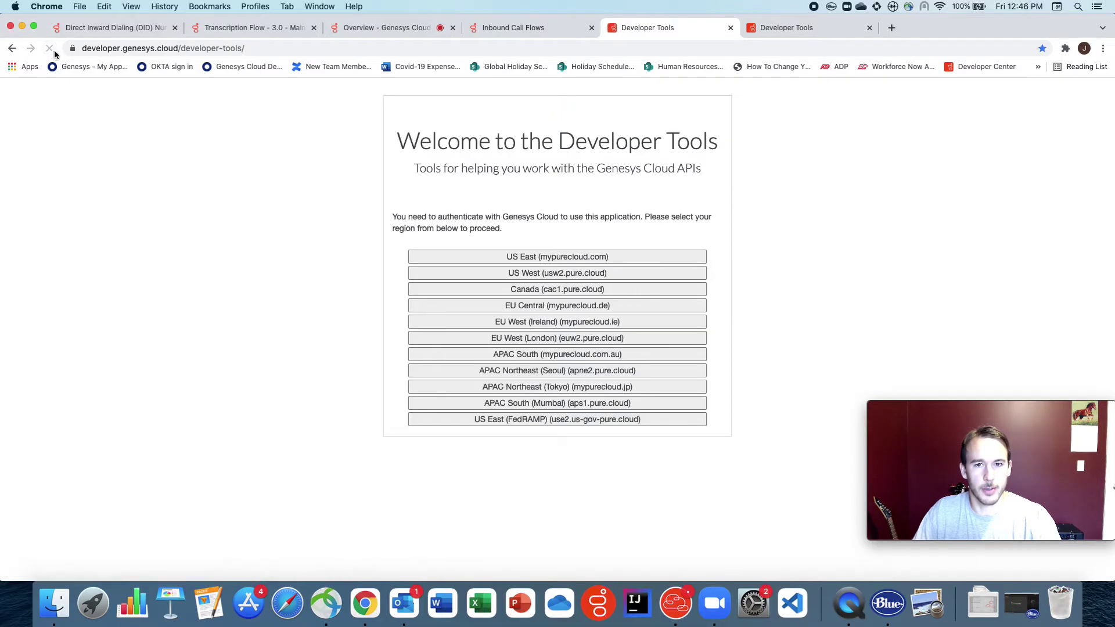
{"action": "left_click", "coordinate": [610, 258]}
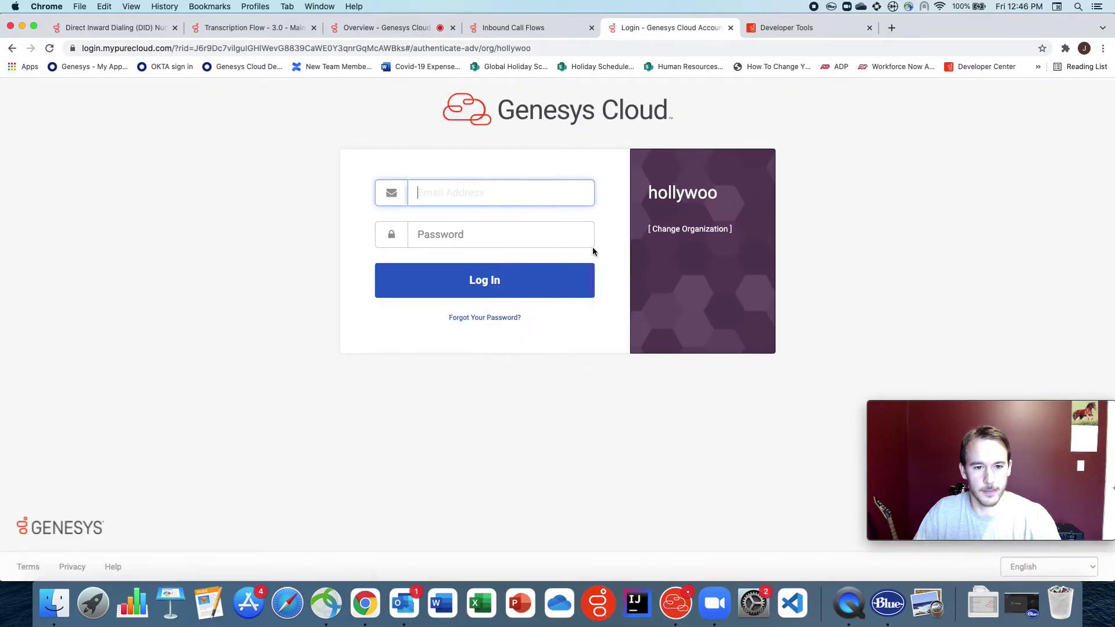
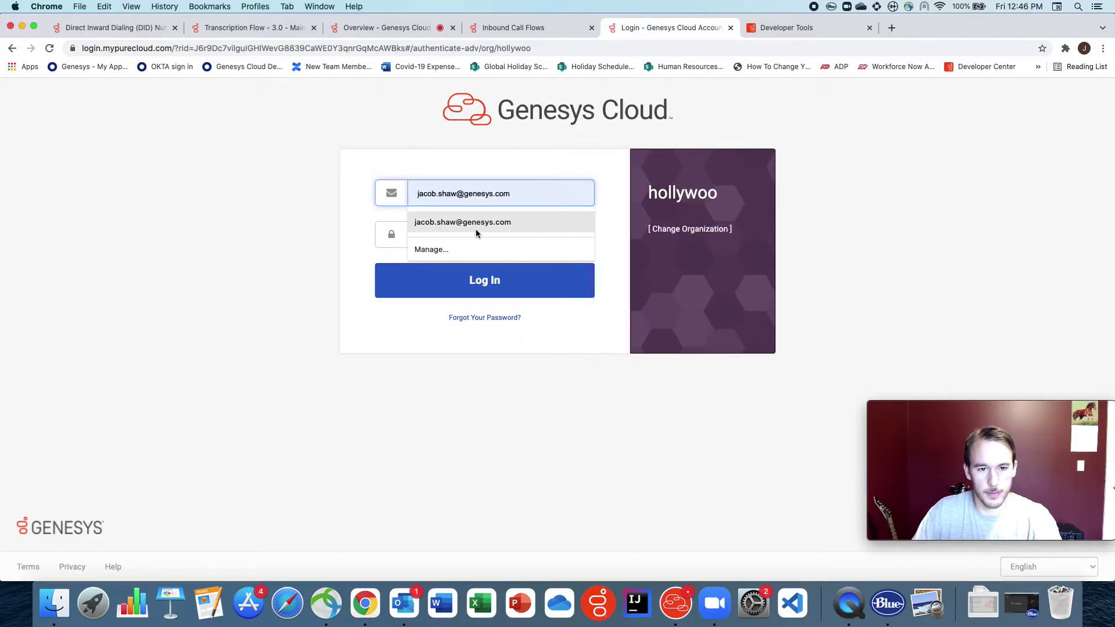
{"action": "left_click", "coordinate": [475, 227]}
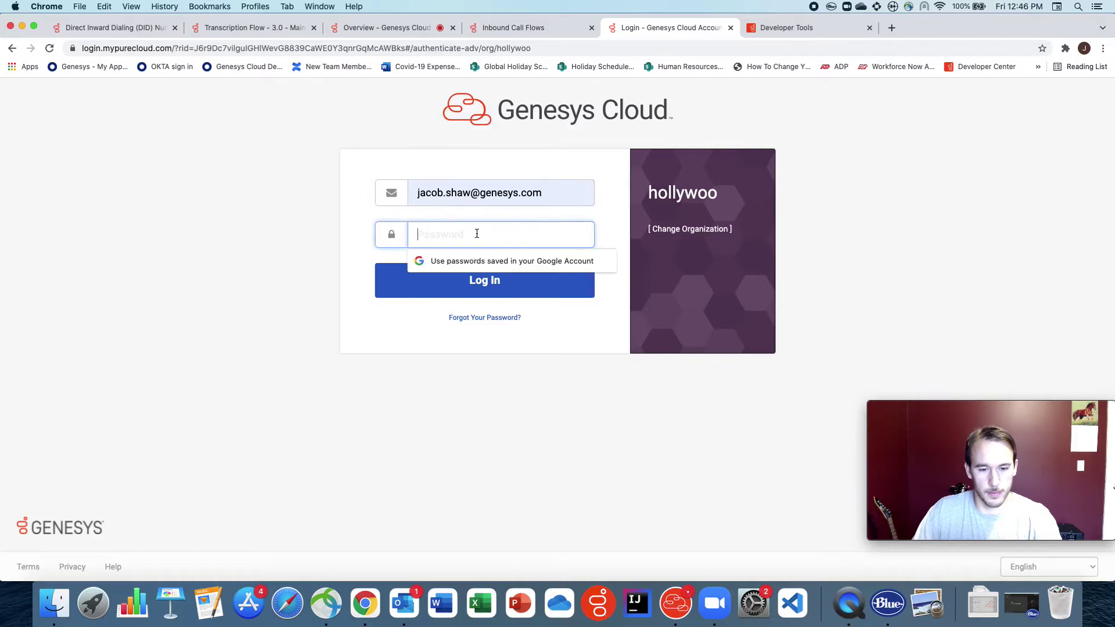
{"action": "type", "text": "•••"}
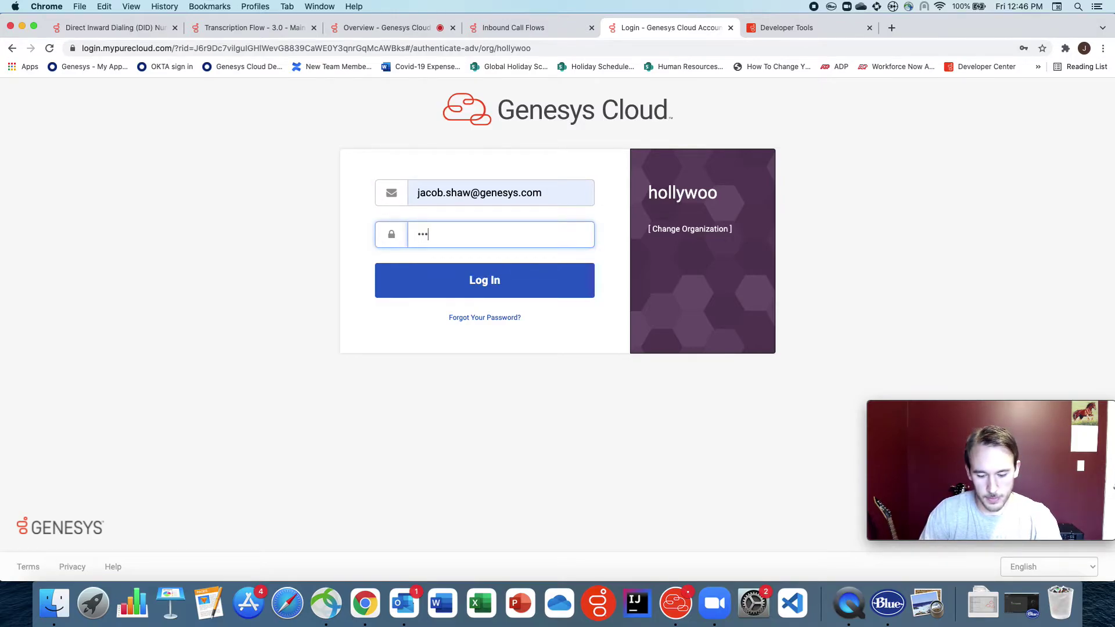
{"action": "type", "text": "•"}
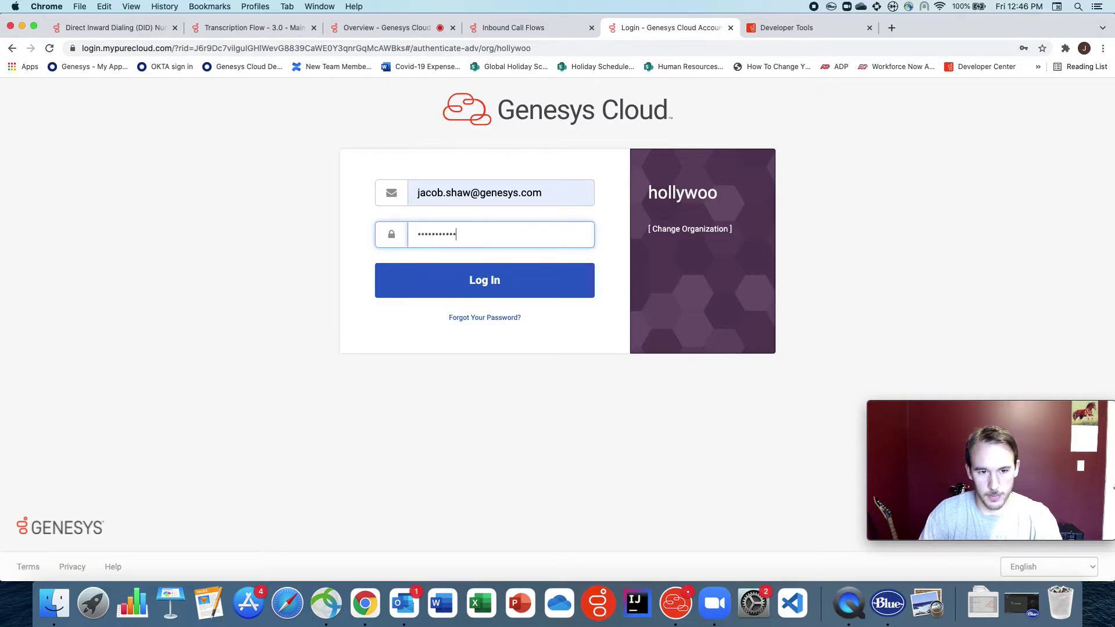
{"action": "left_click", "coordinate": [459, 281]}
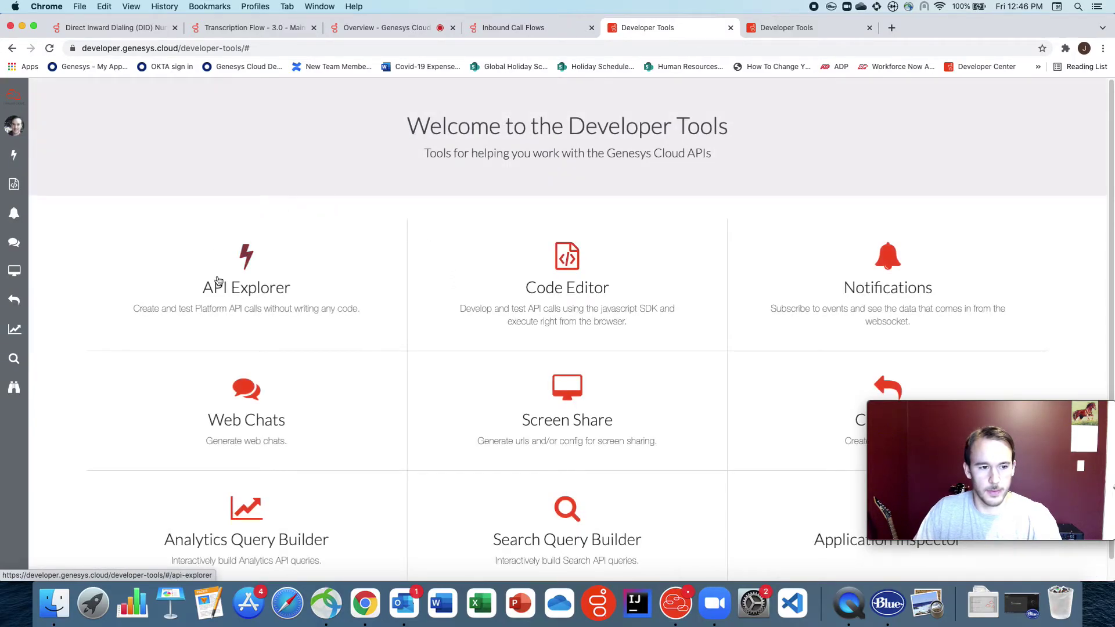
Step: Send GET /api/v2/conversations from the Conversations section of API Explorer
{"action": "left_click", "coordinate": [238, 283]}
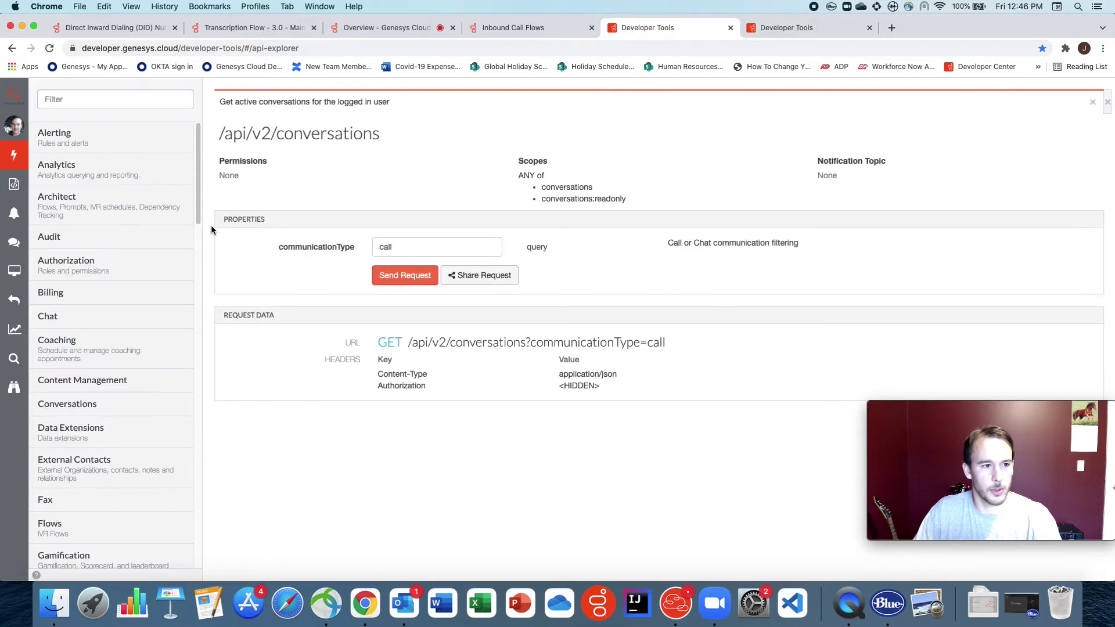
{"action": "left_click", "coordinate": [100, 408]}
{"action": "scroll", "coordinate": [152, 471], "scroll_direction": "down", "scroll_amount": 3}
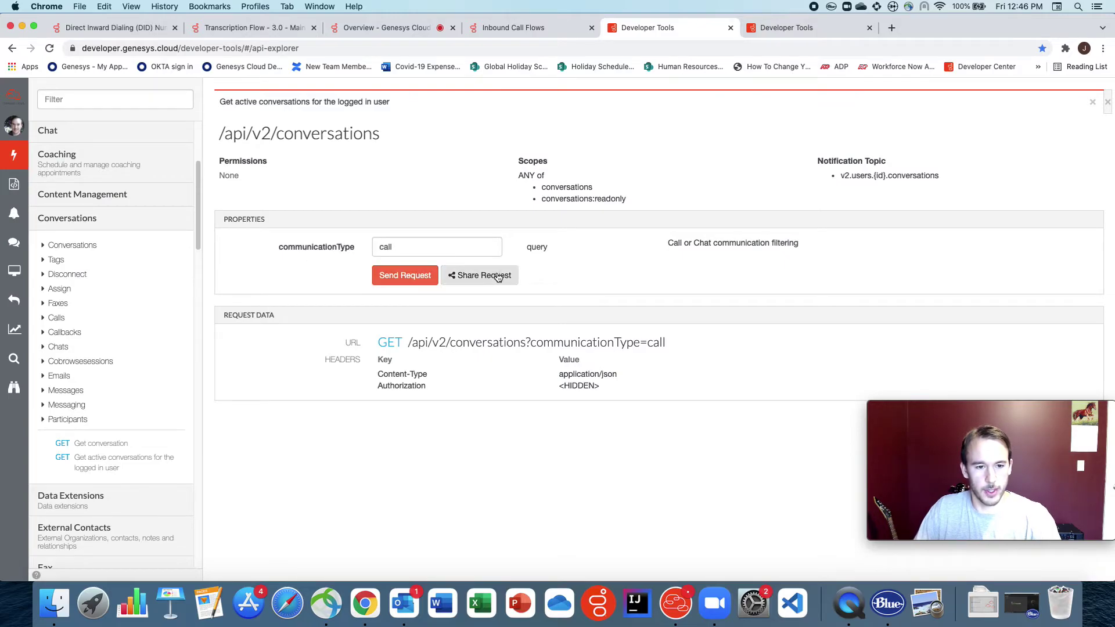
{"action": "scroll", "coordinate": [503, 395], "scroll_direction": "down", "scroll_amount": 2}
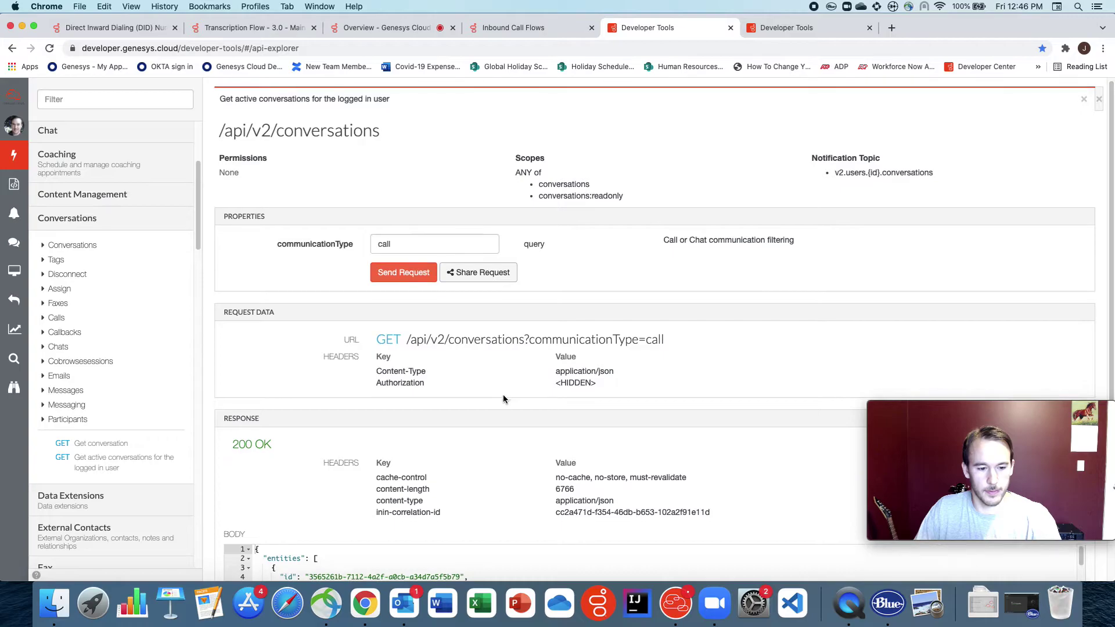
{"action": "scroll", "coordinate": [500, 336], "scroll_direction": "down", "scroll_amount": 1}
{"action": "scroll", "coordinate": [496, 335], "scroll_direction": "down", "scroll_amount": 2}
{"action": "scroll", "coordinate": [494, 333], "scroll_direction": "down", "scroll_amount": 2}
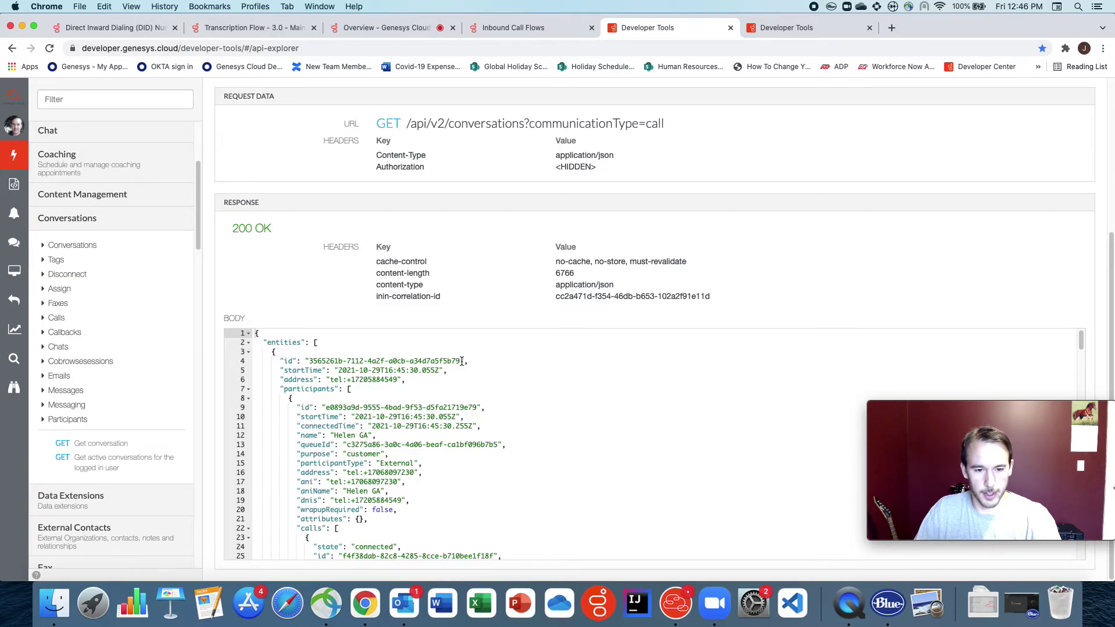
Step: Copy the conversation id from line 4 of the response
{"action": "left_click_drag", "start_coordinate": [461, 361], "coordinate": [311, 358]}
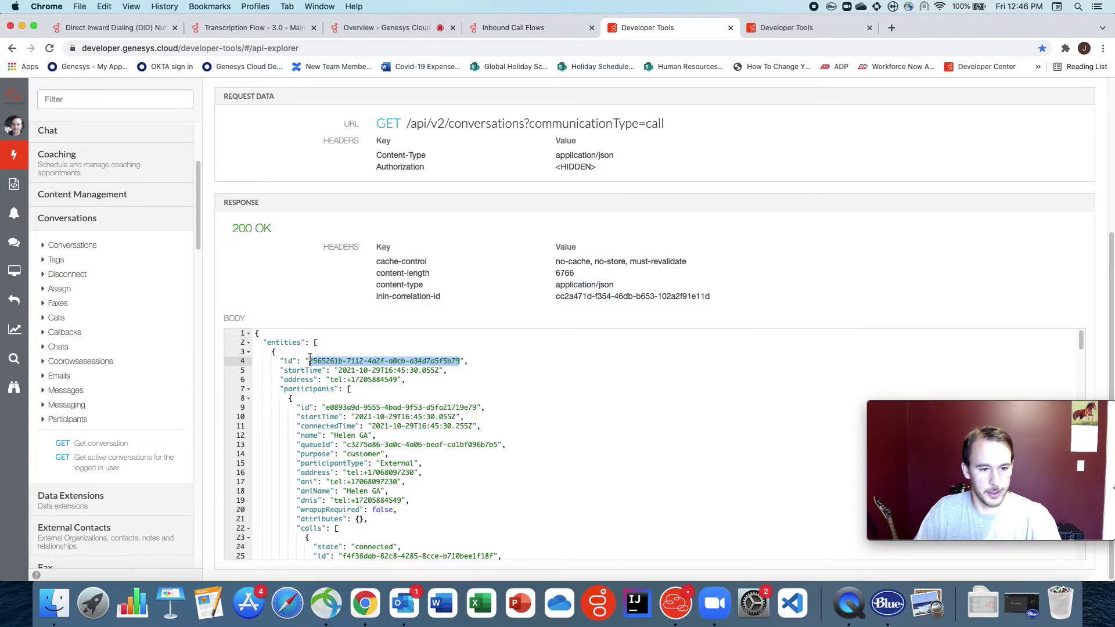
{"action": "right_click", "coordinate": [404, 356]}
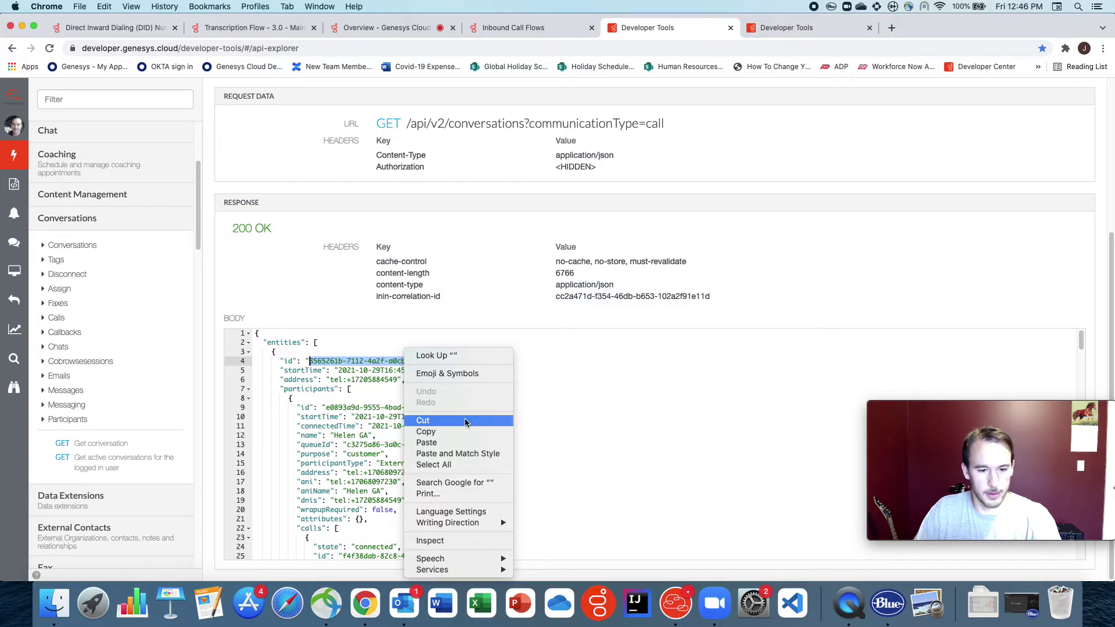
{"action": "left_click", "coordinate": [432, 431]}
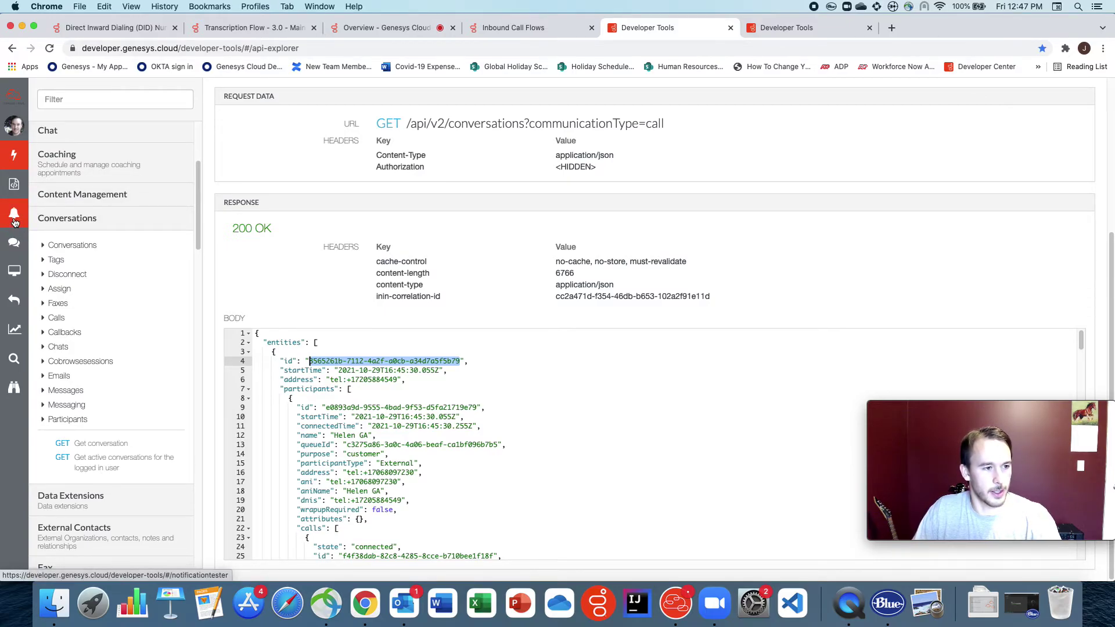
Step: Choose the v2.conversations.{id}.transcription topic in the Notifications tester
{"action": "left_click", "coordinate": [14, 220]}
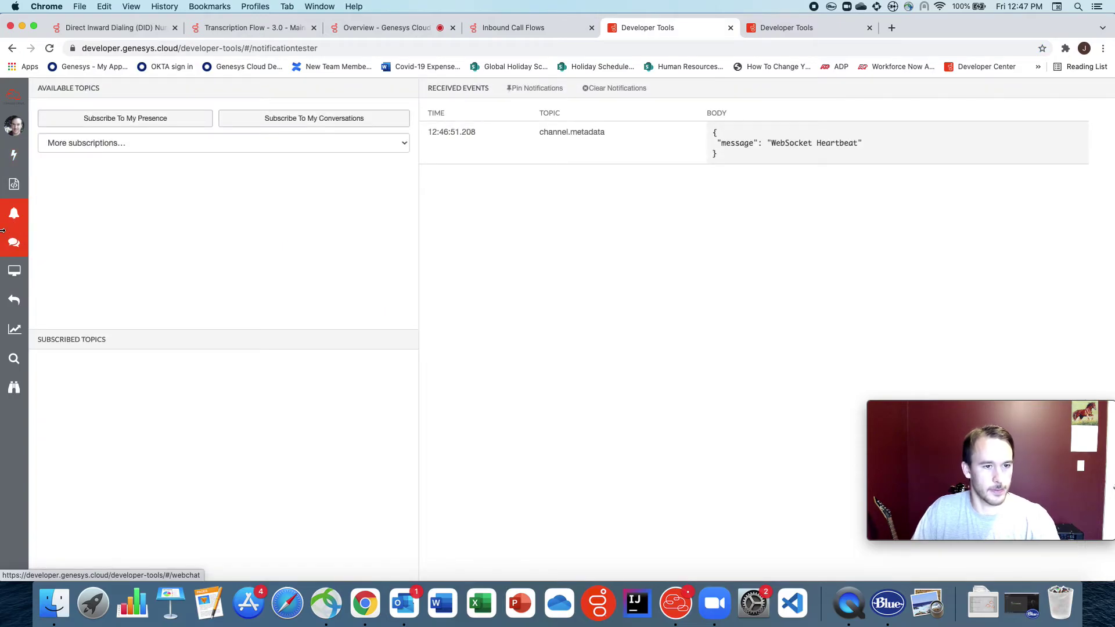
{"action": "left_click", "coordinate": [403, 148]}
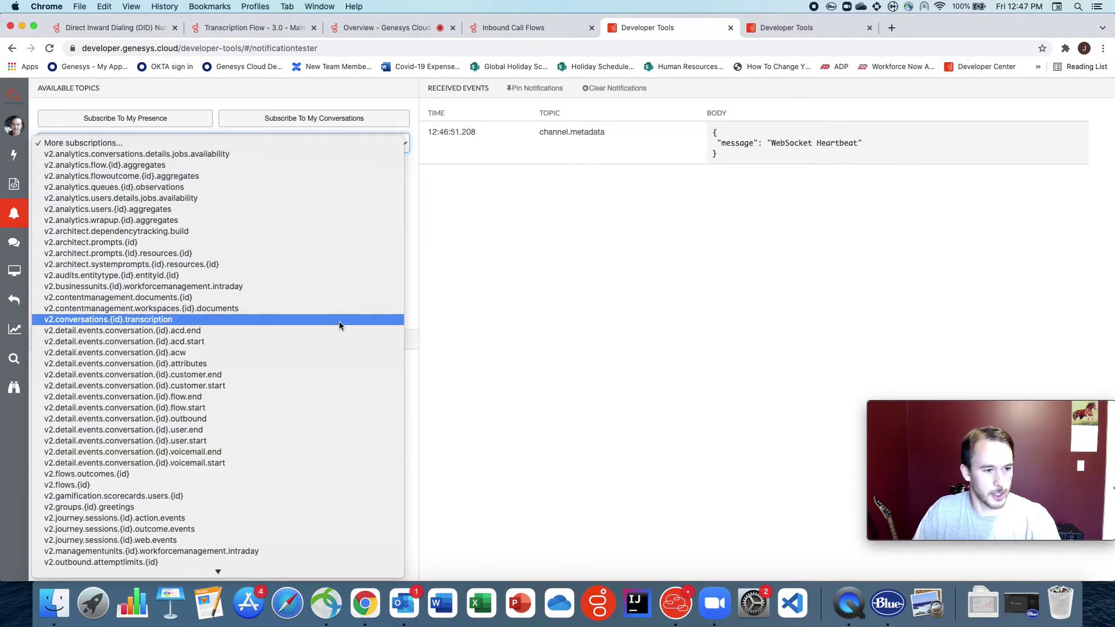
{"action": "left_click", "coordinate": [277, 319]}
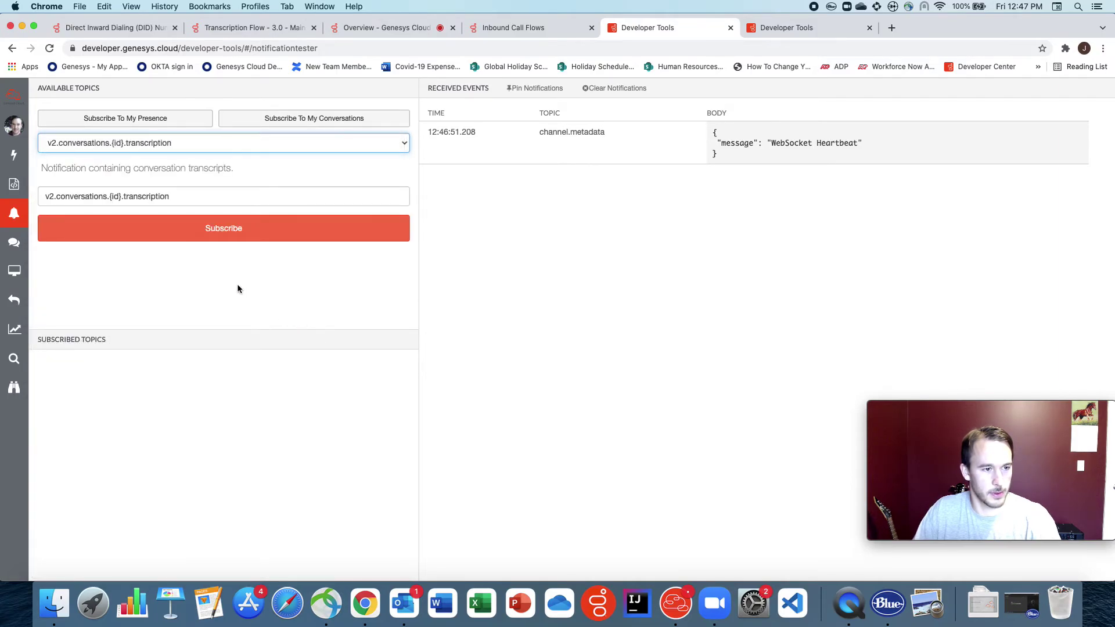
Step: Paste the copied conversation id over {id} and subscribe to the topic
{"action": "left_click", "coordinate": [121, 196]}
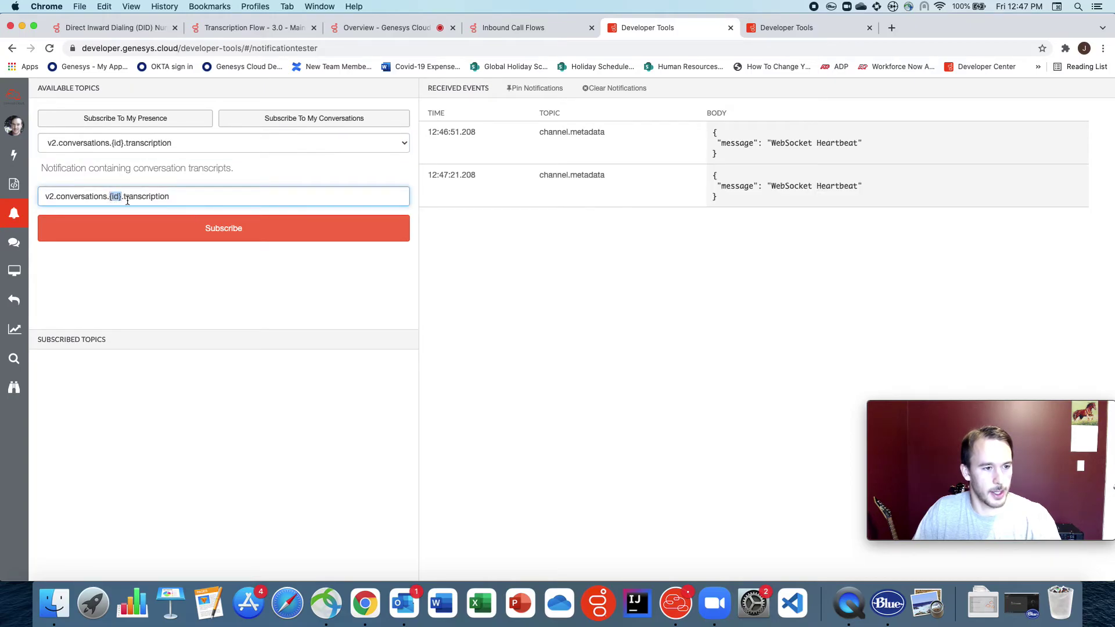
{"action": "right_click", "coordinate": [114, 198]}
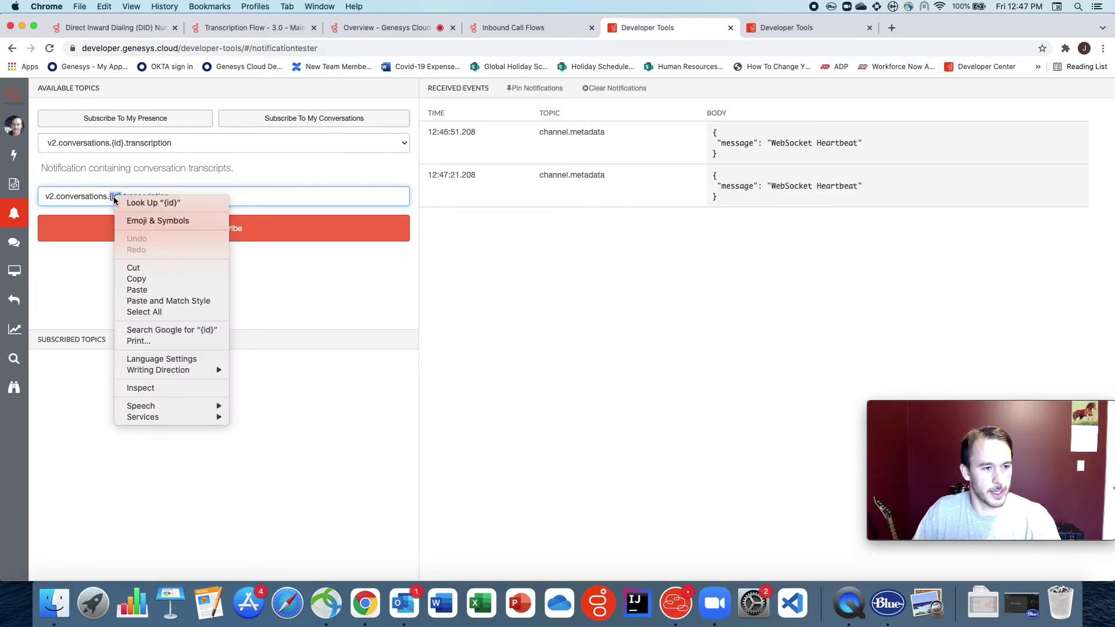
{"action": "left_click", "coordinate": [167, 290]}
{"action": "left_click", "coordinate": [237, 229]}
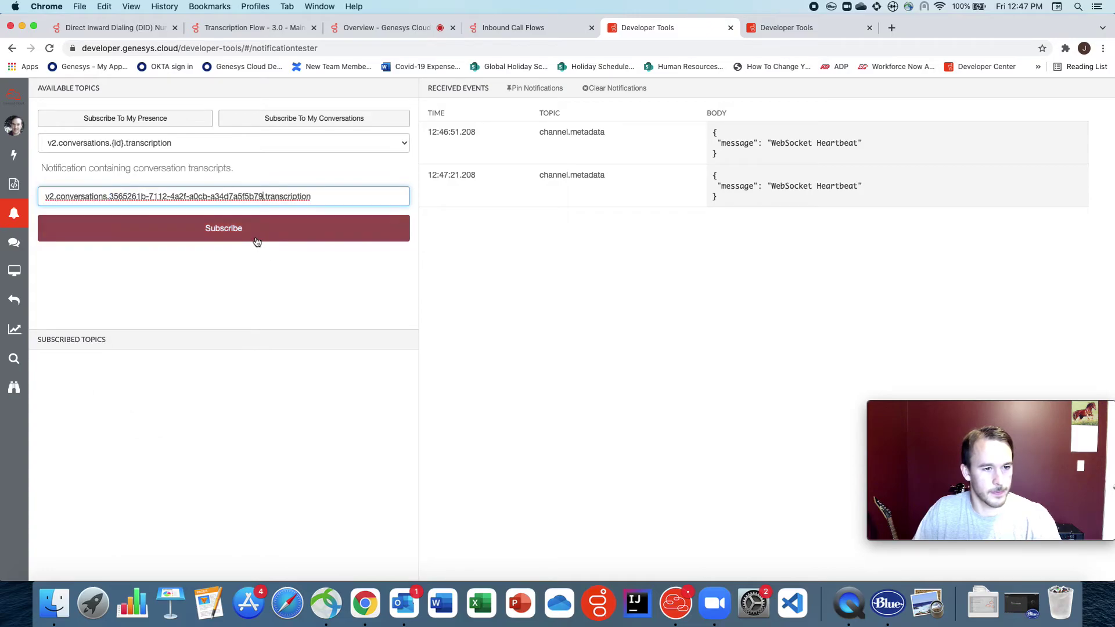
{"action": "left_click", "coordinate": [237, 229]}
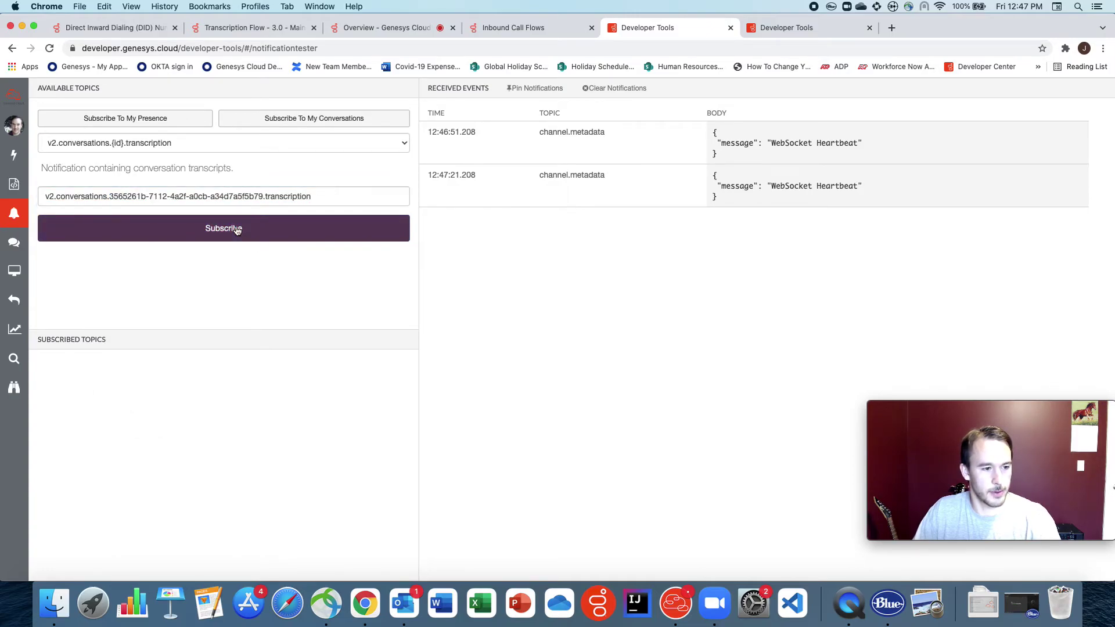
{"action": "left_click", "coordinate": [192, 236]}
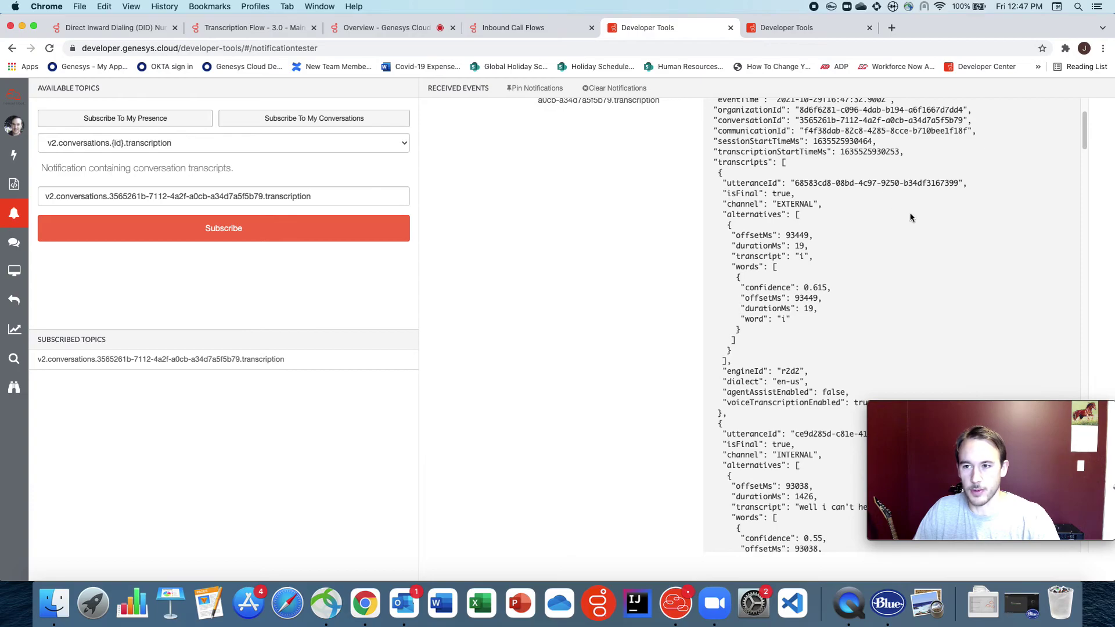
Step: Scroll through Received Events to read transcript JSON with word confidence scores and SESSION_ONGOING status
{"action": "scroll", "coordinate": [910, 217], "scroll_direction": "up", "scroll_amount": 2}
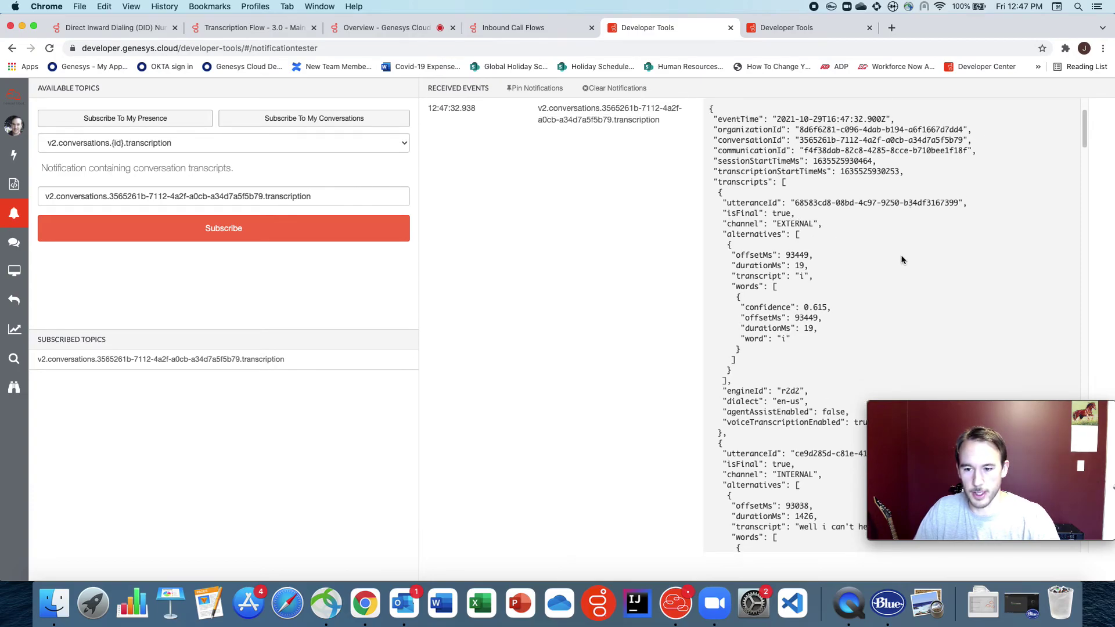
{"action": "scroll", "coordinate": [901, 255], "scroll_direction": "down", "scroll_amount": 2}
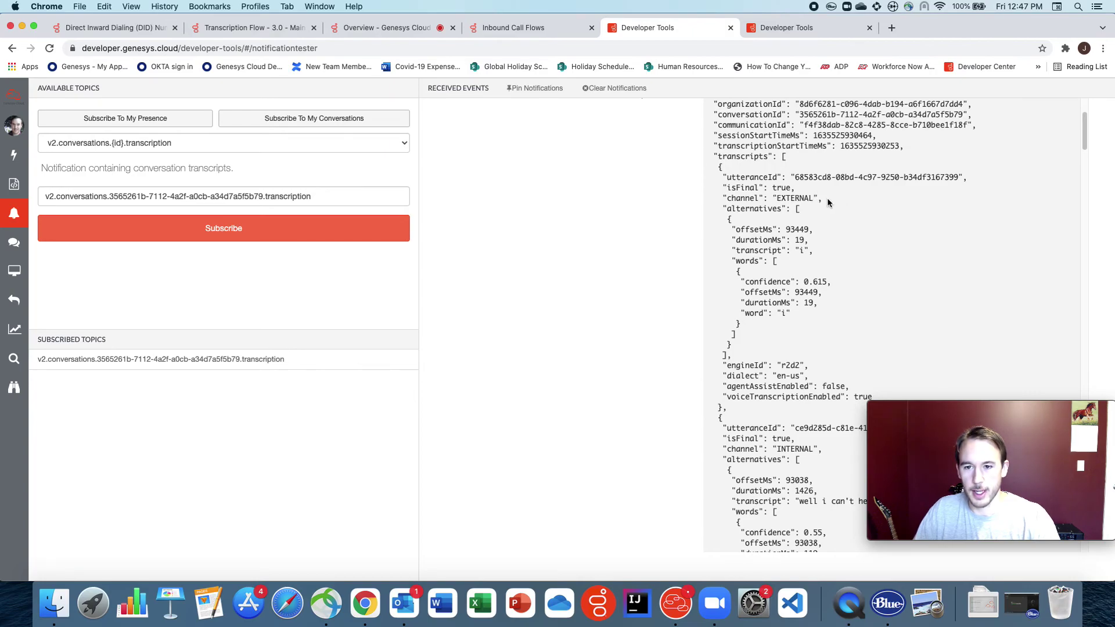
{"action": "scroll", "coordinate": [834, 253], "scroll_direction": "down", "scroll_amount": 1}
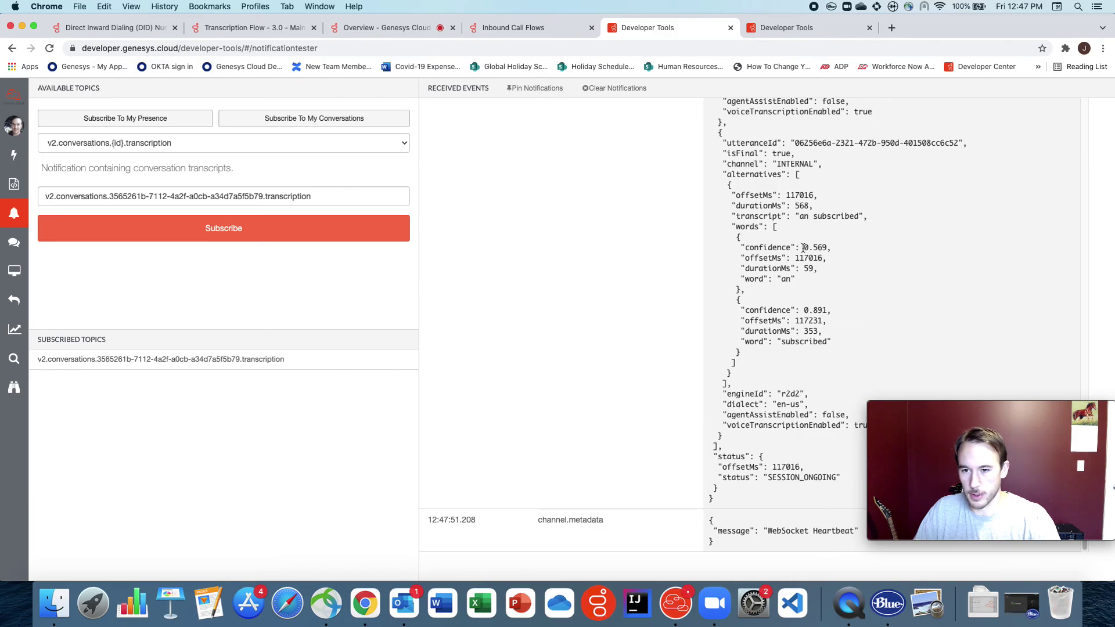
{"action": "scroll", "coordinate": [840, 287], "scroll_direction": "down", "scroll_amount": 5}
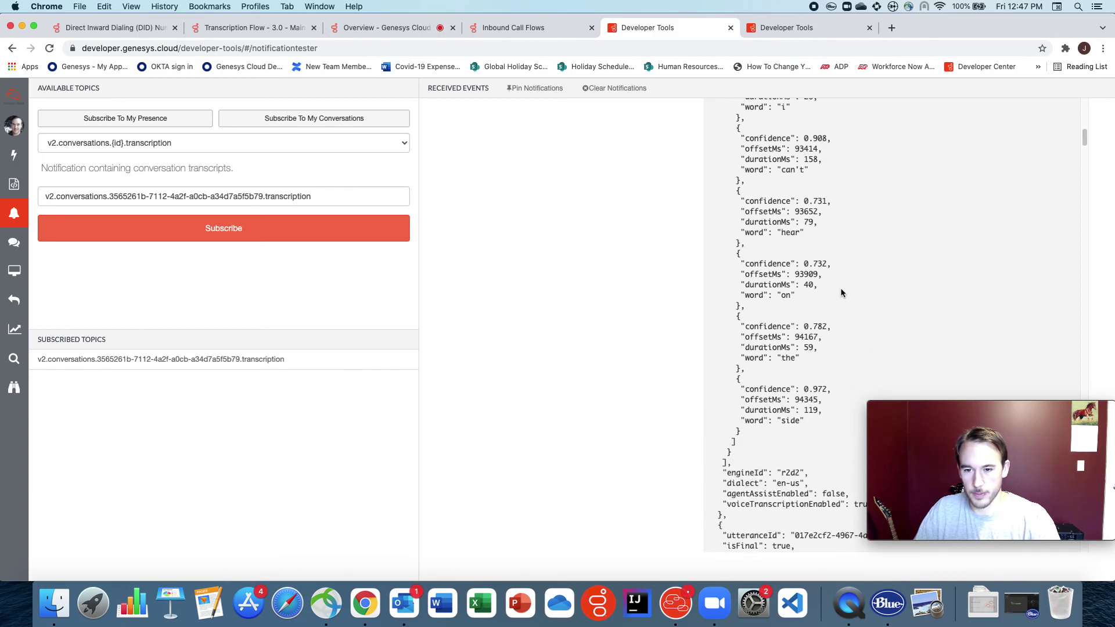
{"action": "scroll", "coordinate": [836, 284], "scroll_direction": "down", "scroll_amount": 3}
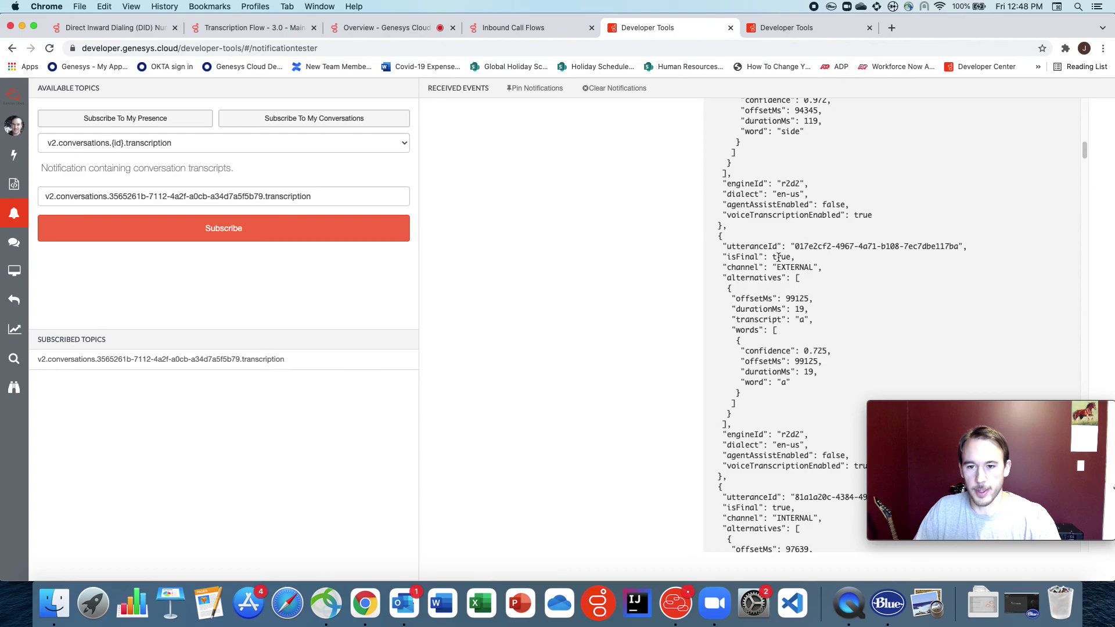